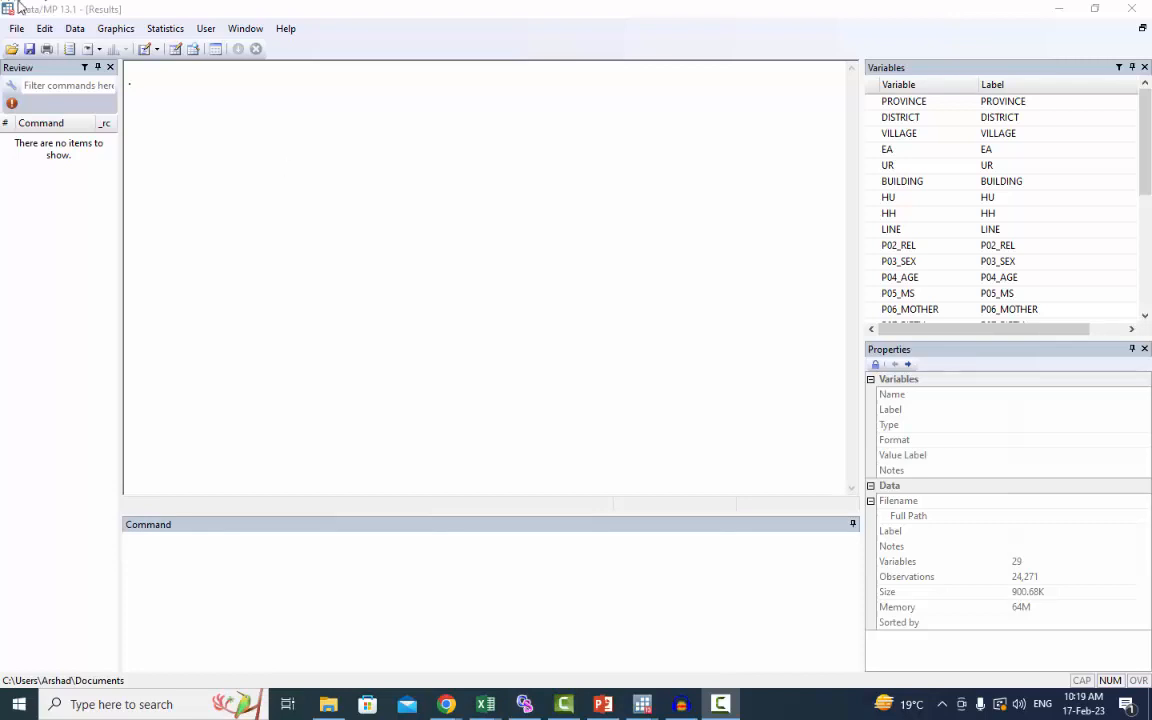
{"action": "left_click", "coordinate": [75, 29]}
{"action": "mouse_move", "coordinate": [107, 131]}
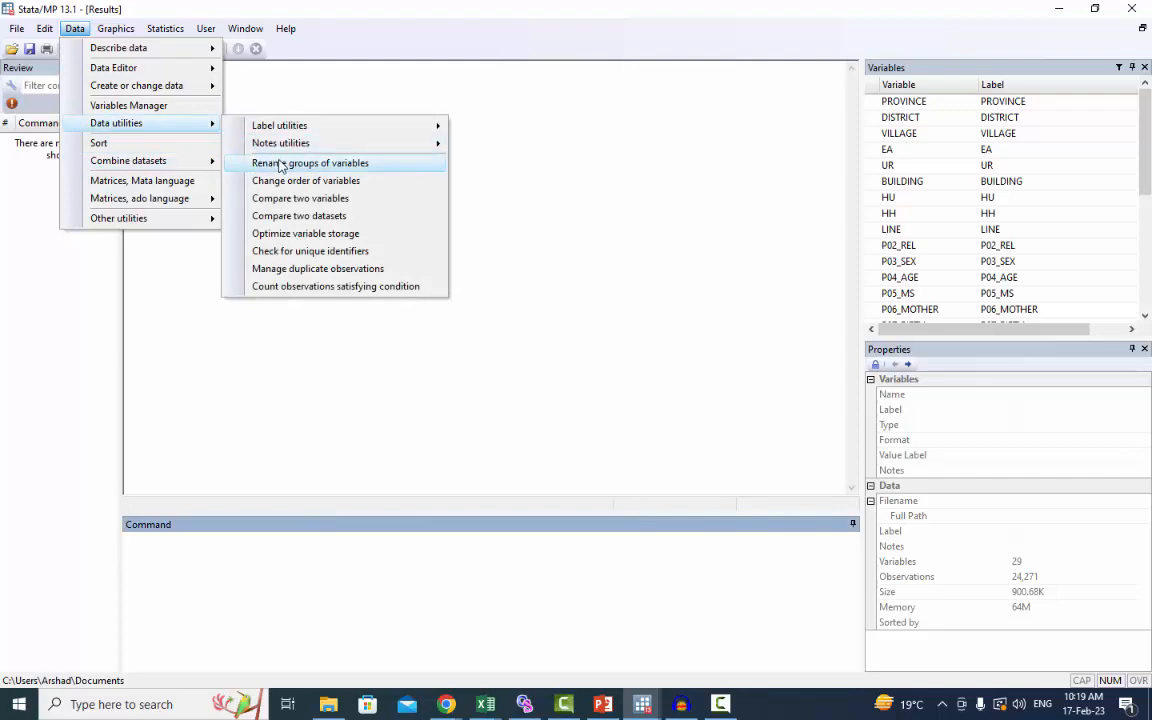
Step: Write the two command names as "rename or varcase" in the command line without running them
{"action": "left_click", "coordinate": [277, 537]}
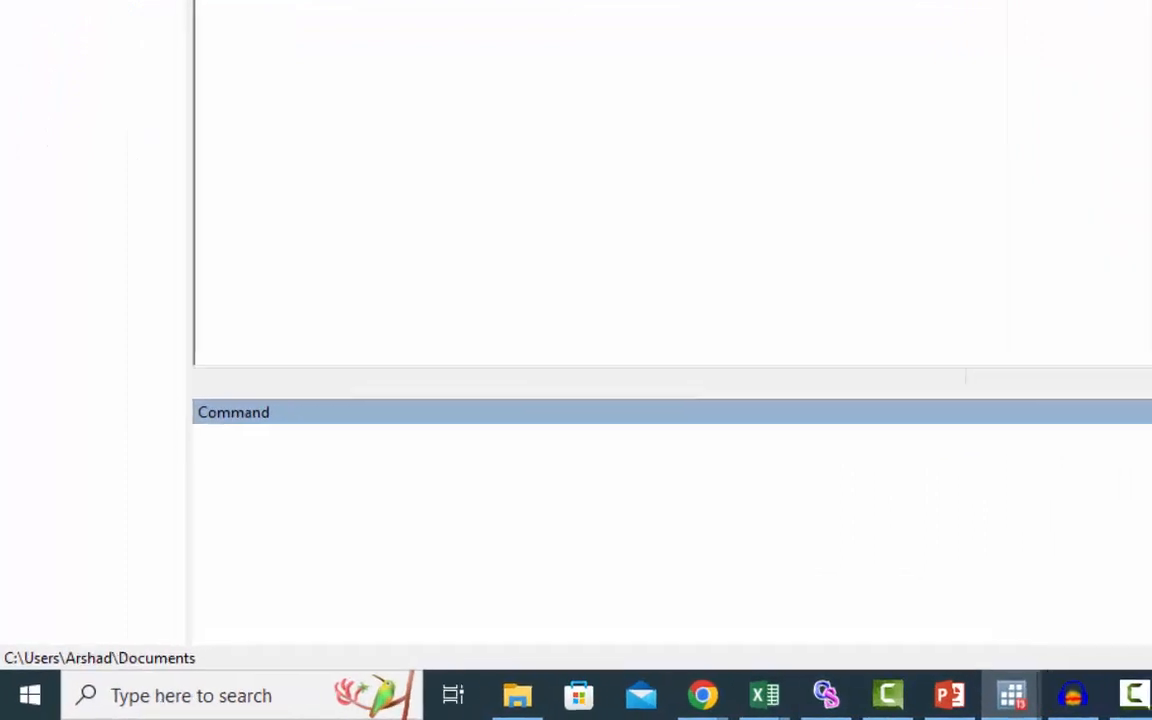
{"action": "type", "text": "nre"}
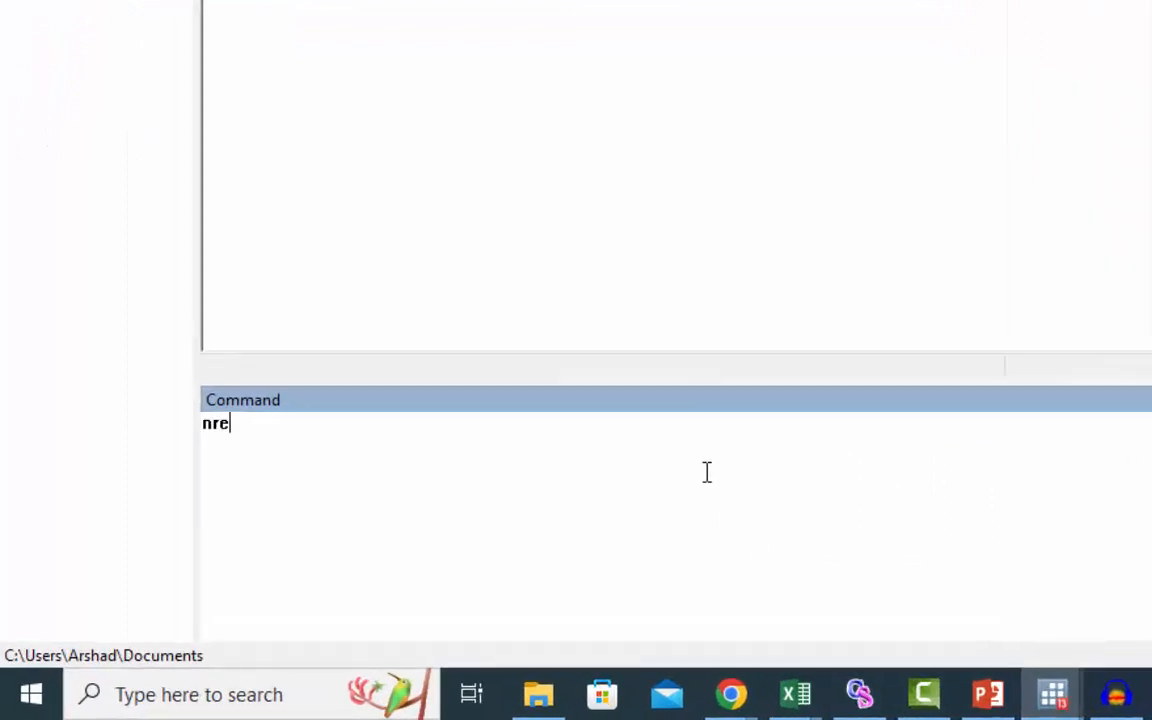
{"action": "key", "text": "BackSpace"}
{"action": "key", "text": "BackSpace"}
{"action": "key", "text": "BackSpace"}
{"action": "type", "text": "rename and"}
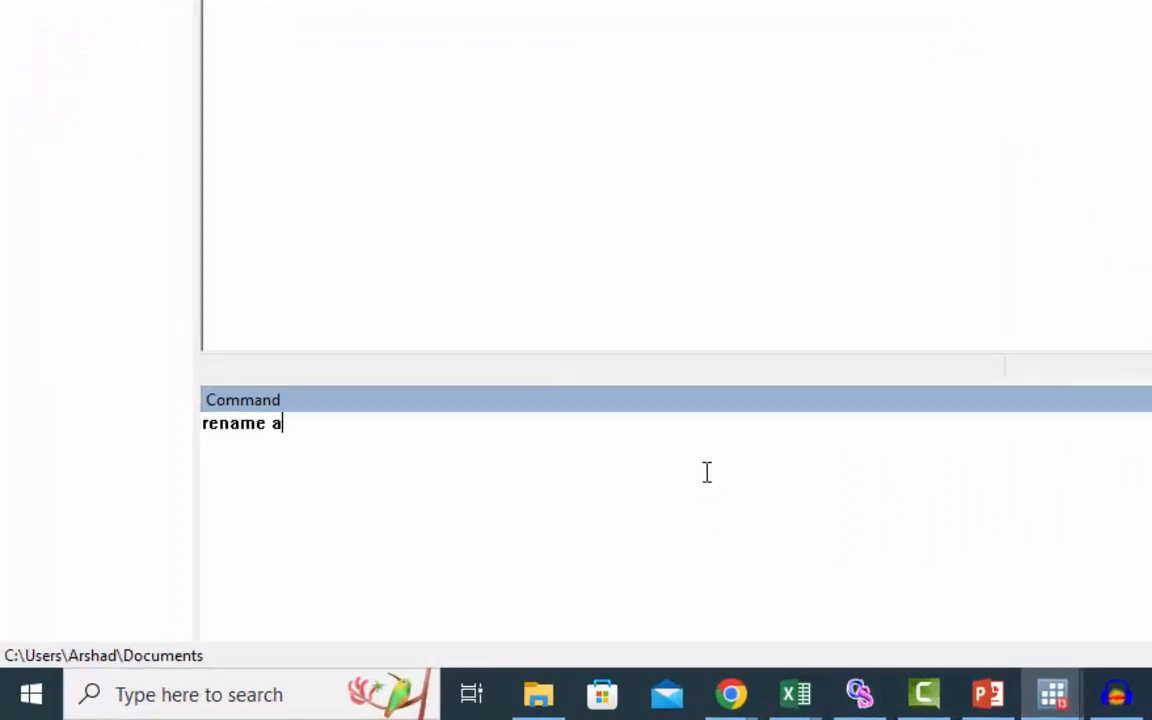
{"action": "key", "text": "BackSpace"}
{"action": "key", "text": "BackSpace"}
{"action": "key", "text": "BackSpace"}
{"action": "type", "text": "or varcase"}
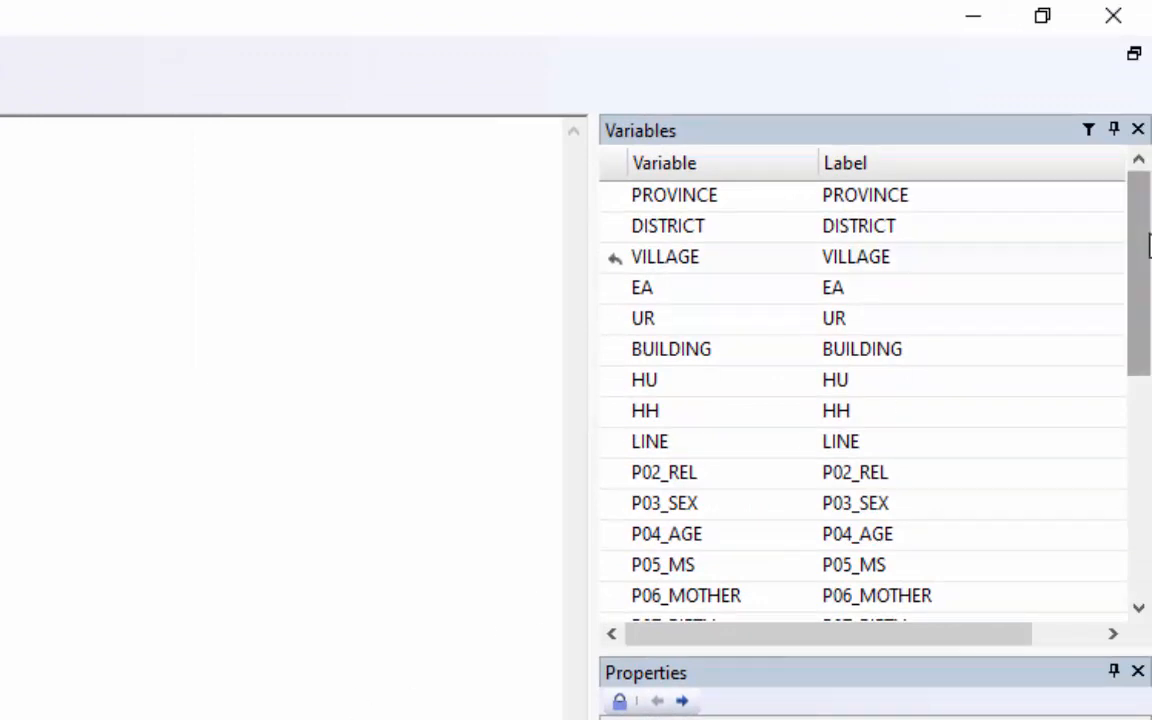
Step: Look over the variable list and enter the command "rename * , lower" without running it
{"action": "left_click_drag", "start_coordinate": [1148, 245], "coordinate": [1121, 231]}
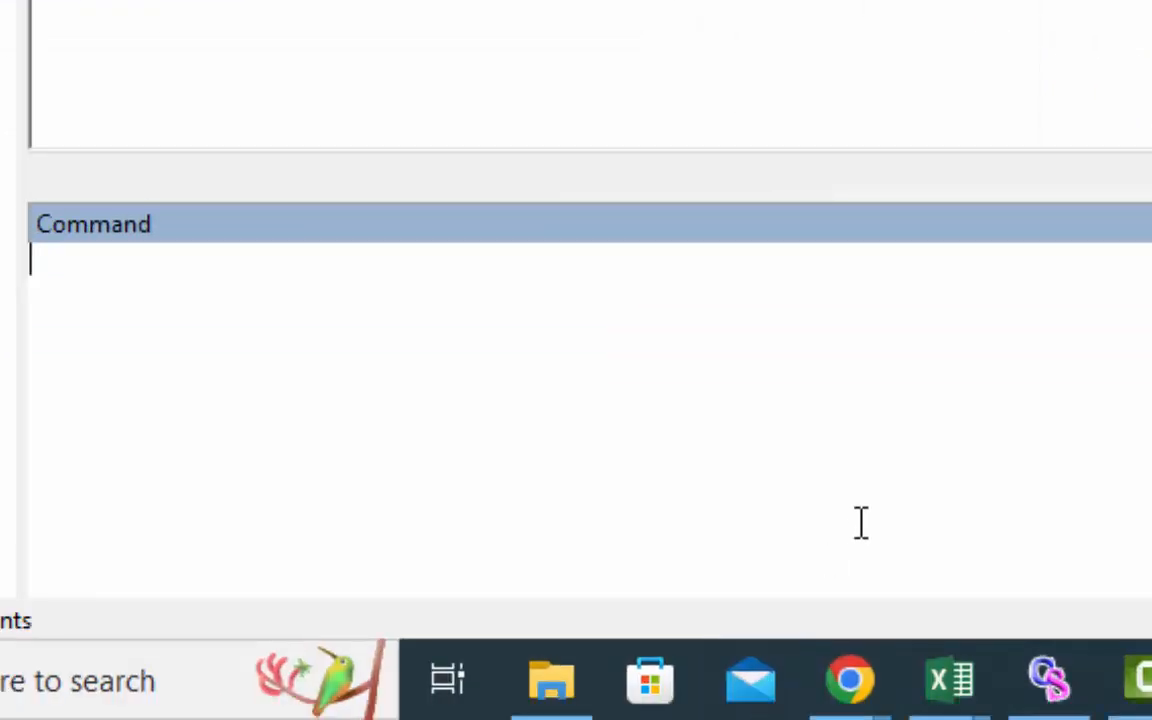
{"action": "type", "text": "rename "}
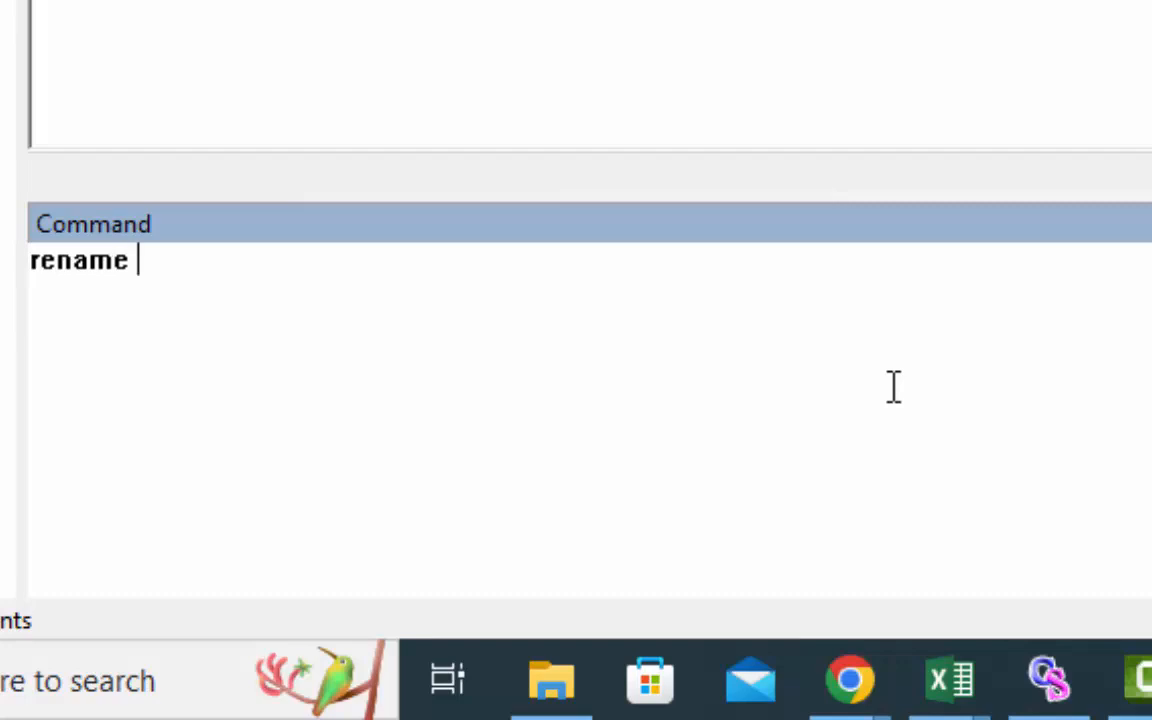
{"action": "type", "text": "* , lower"}
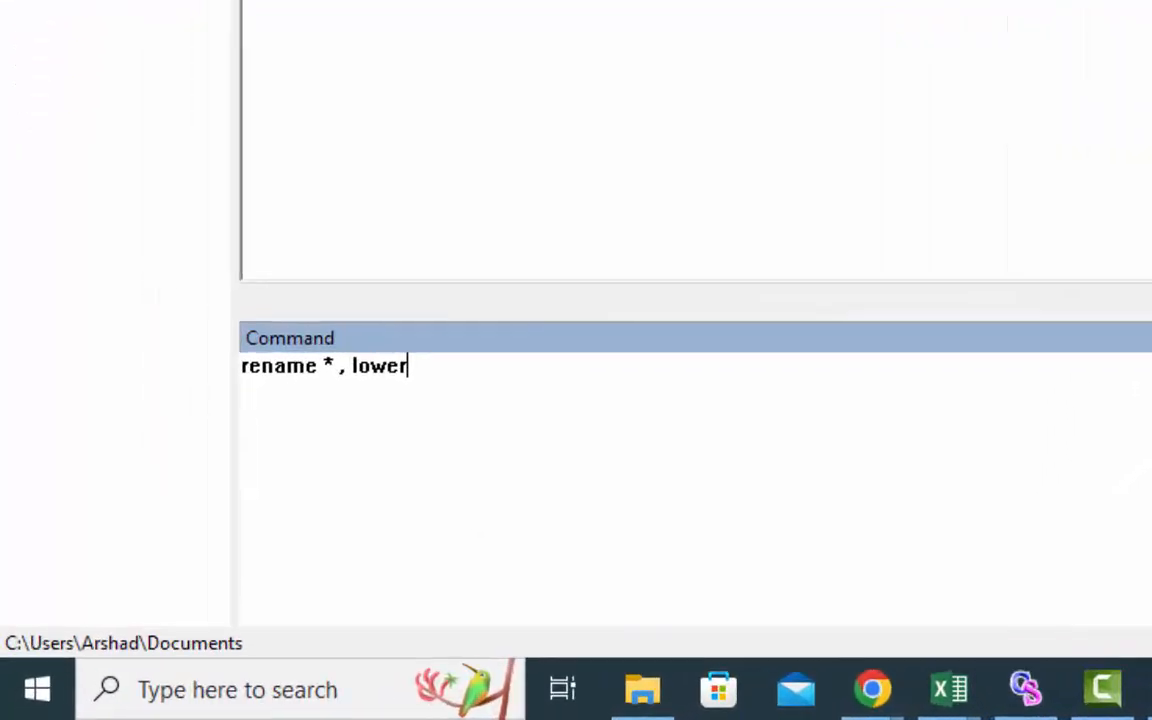
Step: Shorten the word rename to "ren" in the pending lowercase command
{"action": "left_click", "coordinate": [316, 366]}
{"action": "key", "text": "BackSpace"}
{"action": "key", "text": "BackSpace"}
{"action": "key", "text": "BackSpace"}
{"action": "key", "text": "BackSpace"}
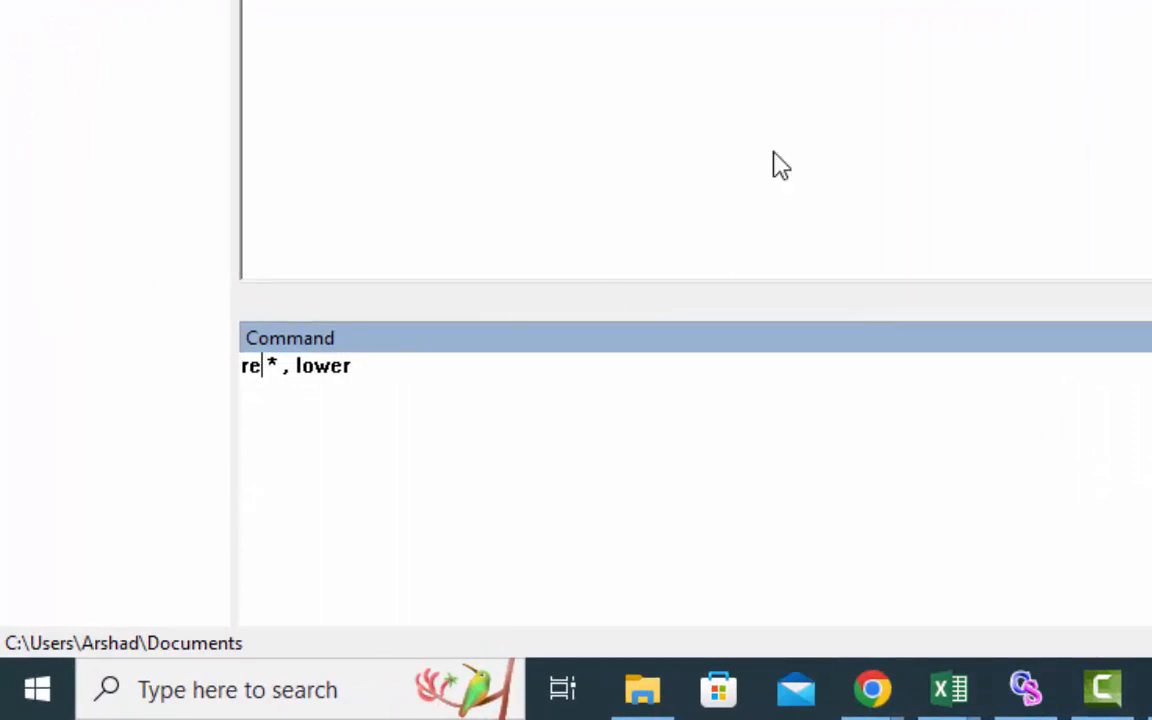
{"action": "type", "text": "n"}
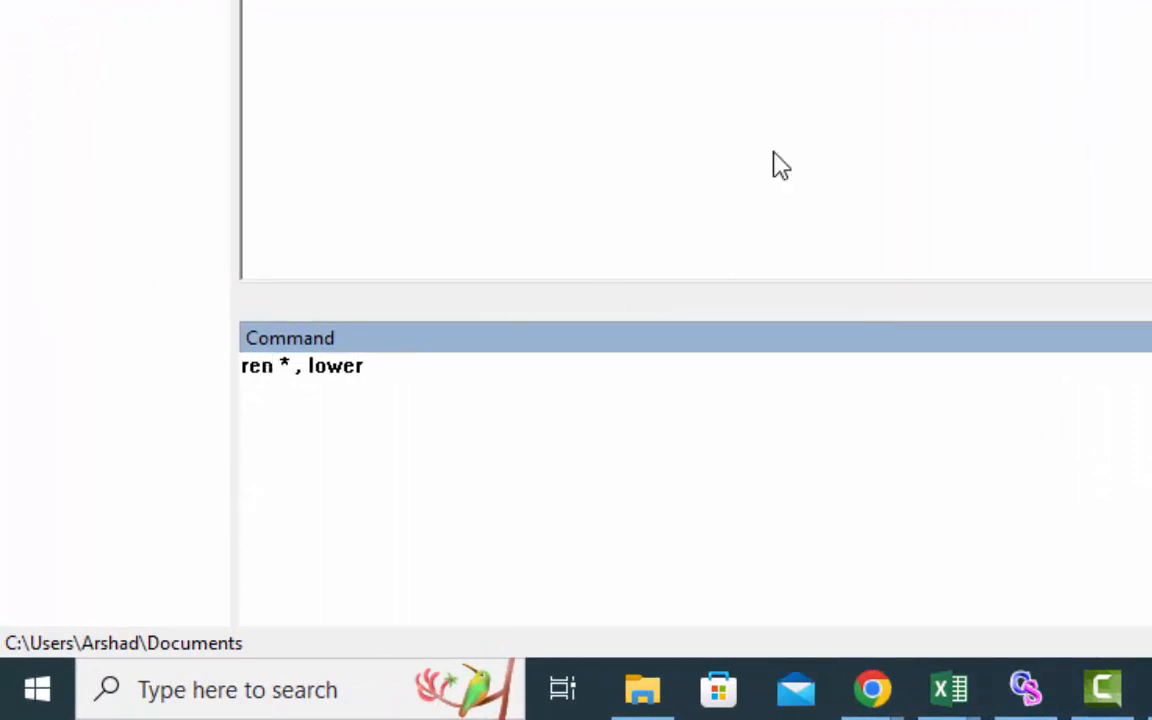
Step: Try the abbreviations "rena" and "renam" in front of "* , lower", clearing each one again
{"action": "key", "text": "BackSpace"}
{"action": "key", "text": "BackSpace"}
{"action": "key", "text": "BackSpace"}
{"action": "type", "text": "rena"}
{"action": "key", "text": "BackSpace"}
{"action": "key", "text": "BackSpace"}
{"action": "key", "text": "BackSpace"}
{"action": "key", "text": "BackSpace"}
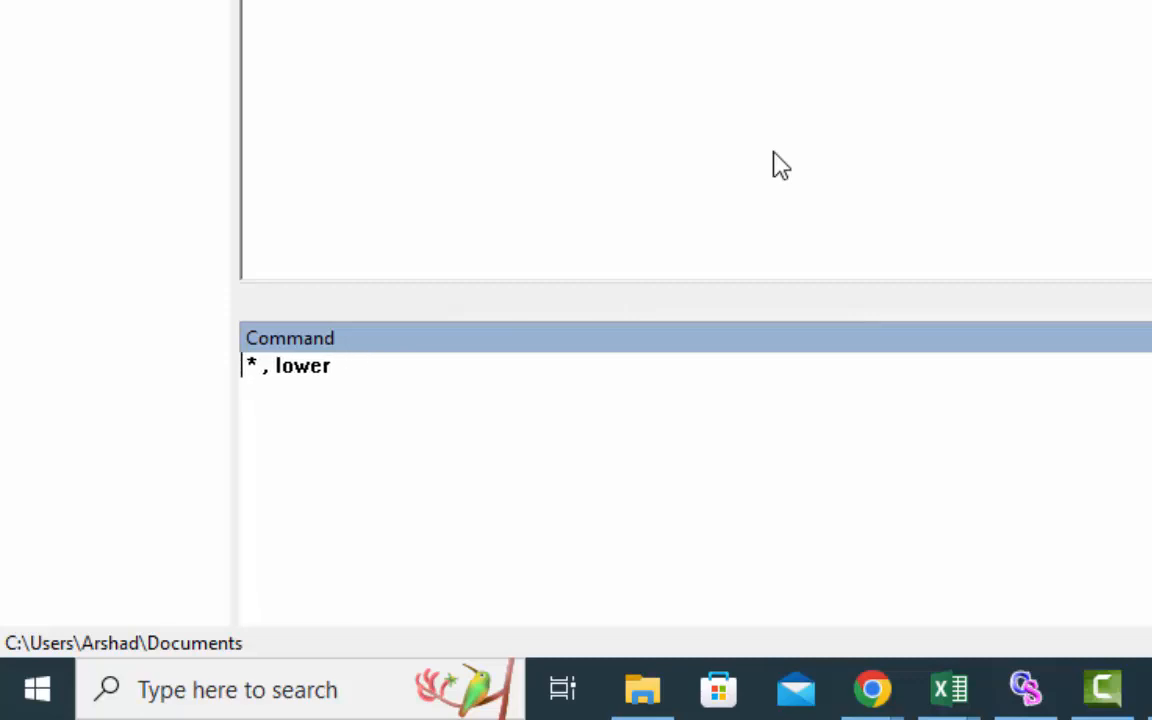
{"action": "type", "text": "renam"}
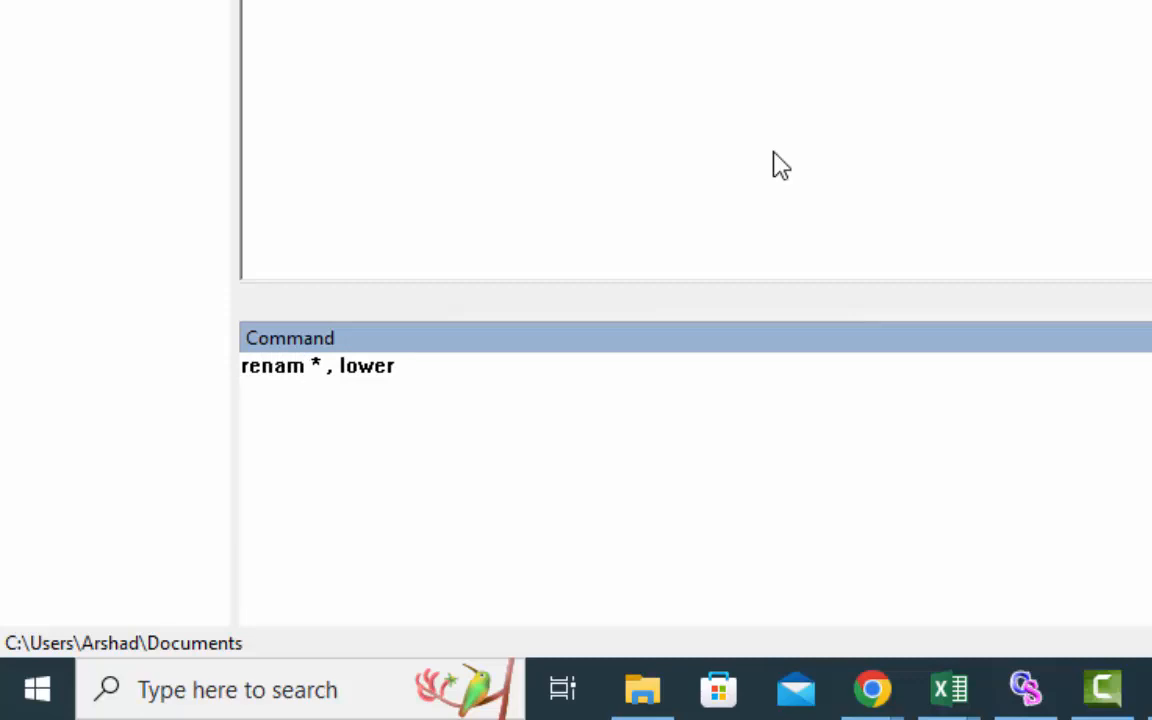
{"action": "key", "text": "BackSpace"}
{"action": "key", "text": "BackSpace"}
{"action": "key", "text": "BackSpace"}
{"action": "key", "text": "BackSpace"}
{"action": "key", "text": "BackSpace"}
Step: Restore the full word rename with spaced-out syntax, and run "rename * , lower" on all variables
{"action": "type", "text": "rename"}
{"action": "key", "text": "Right"}
{"action": "key", "text": "Delete"}
{"action": "key", "text": "Right"}
{"action": "key", "text": "Delete"}
{"action": "key", "text": "Left"}
{"action": "key", "text": "Left"}
{"action": "key", "text": "Left"}
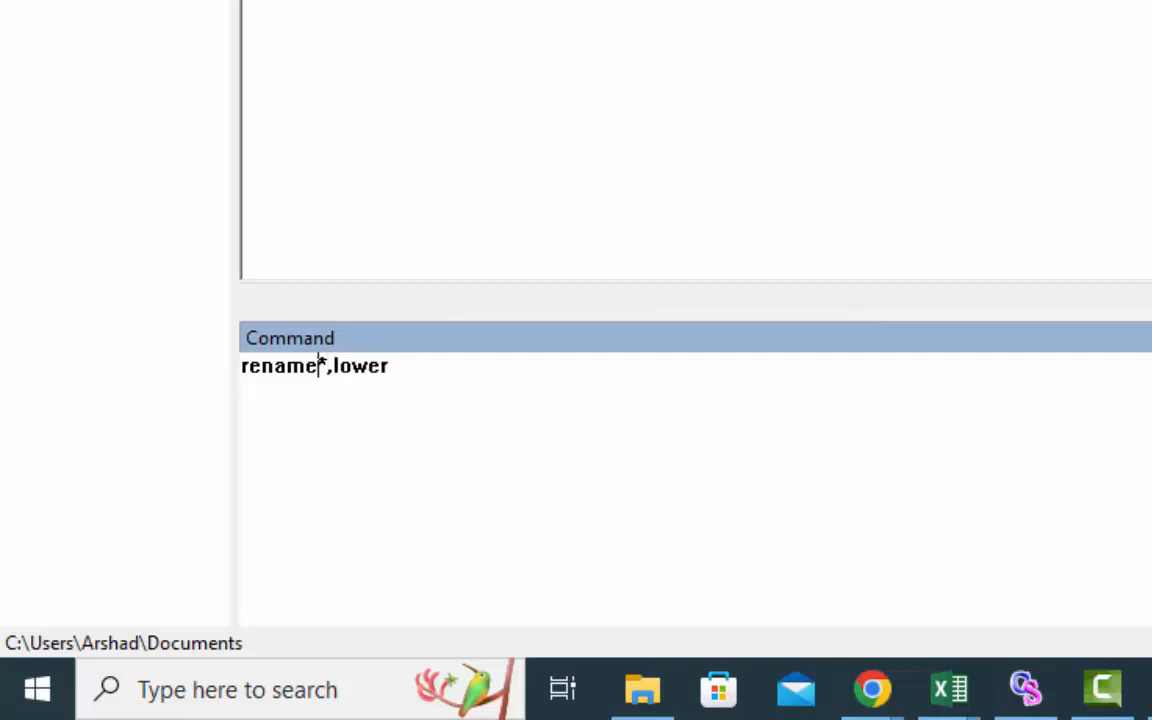
{"action": "key", "text": "Right"}
{"action": "key", "text": "Right"}
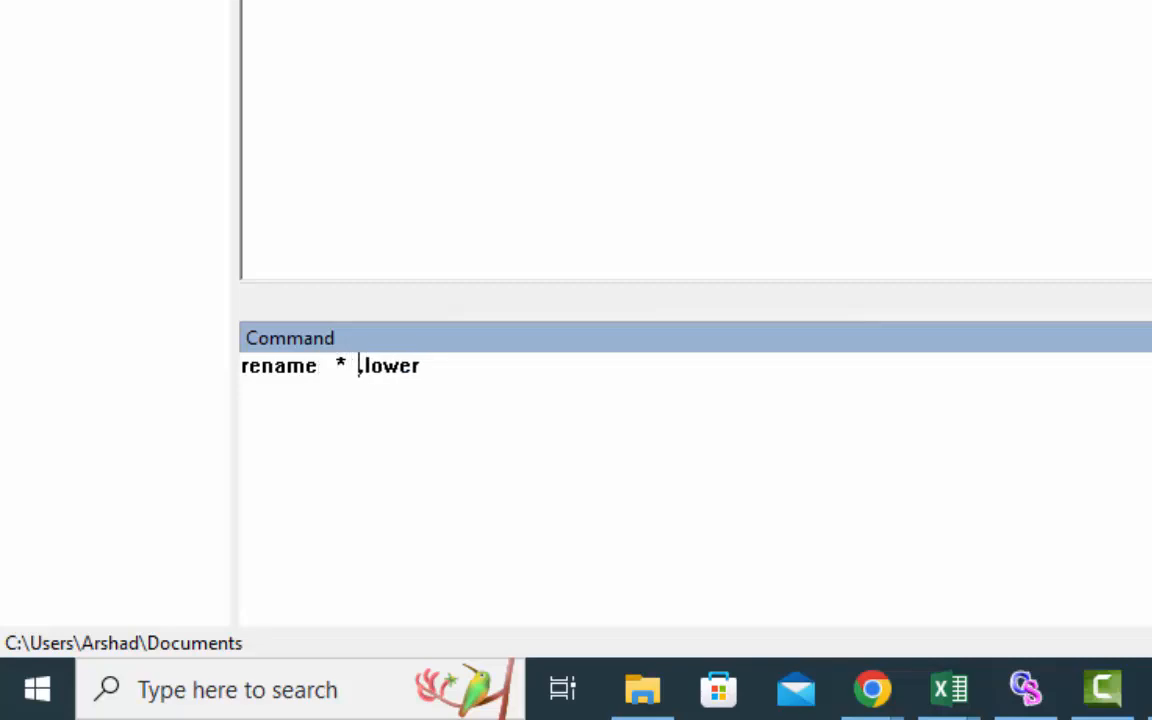
{"action": "key", "text": "Right"}
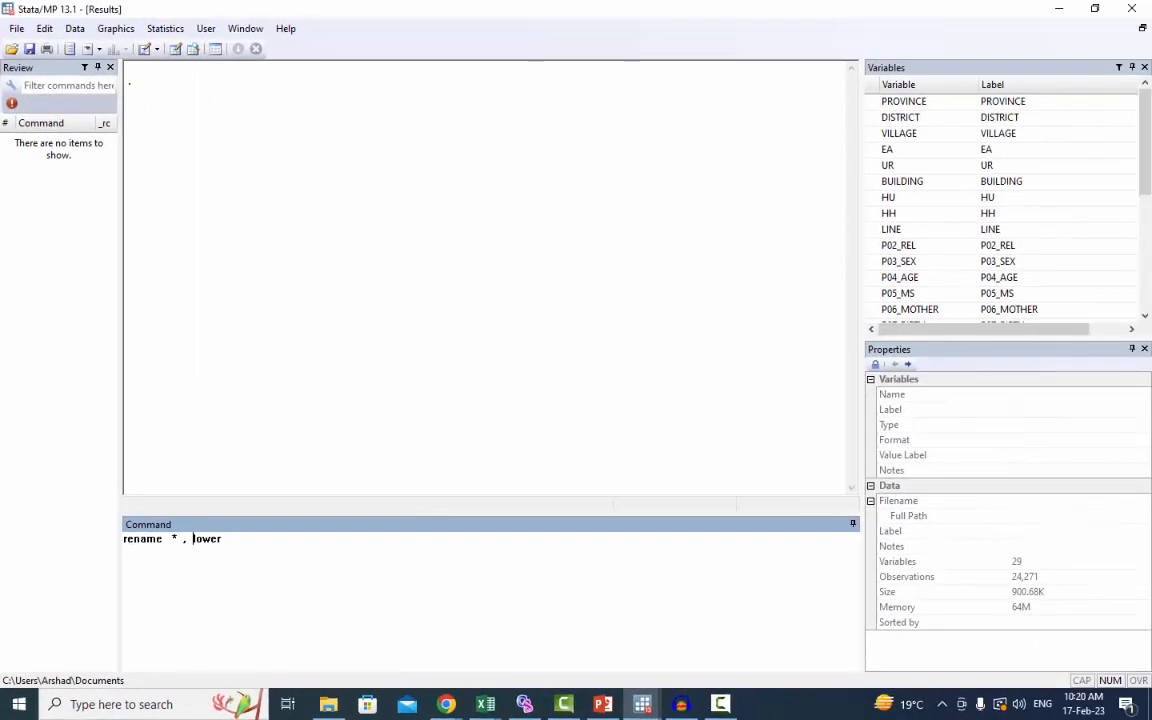
{"action": "key", "text": "Return"}
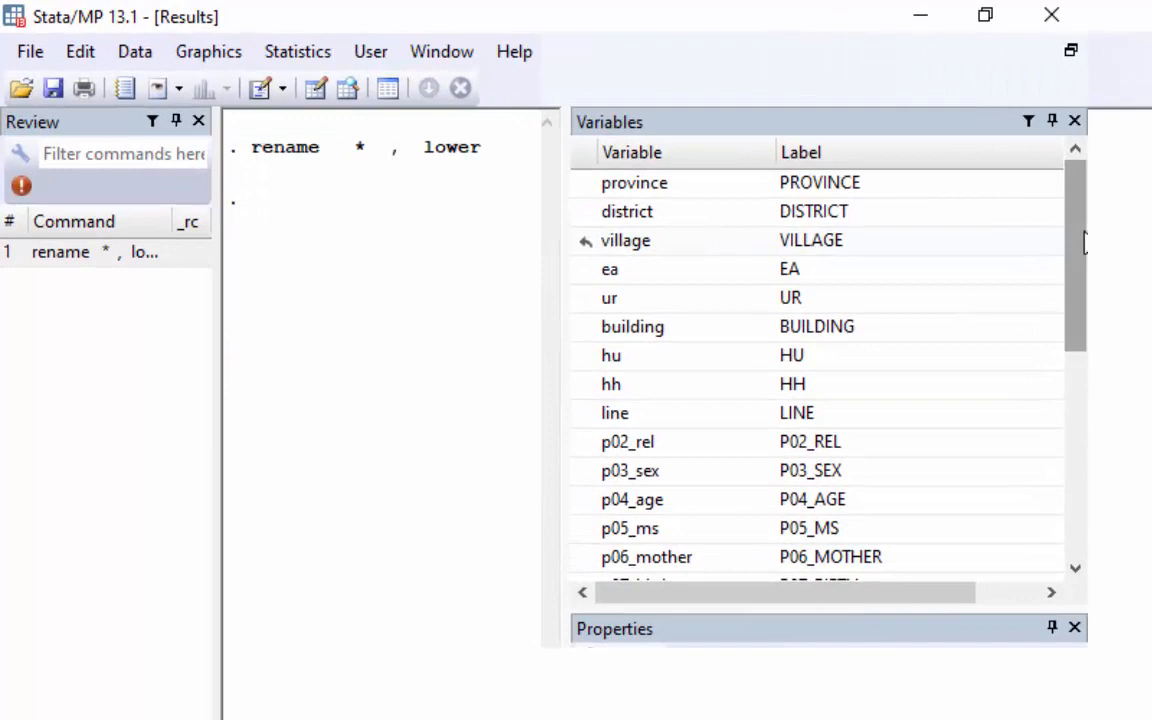
{"action": "left_click_drag", "start_coordinate": [693, 159], "coordinate": [693, 227]}
{"action": "left_click_drag", "start_coordinate": [1078, 352], "coordinate": [1069, 224]}
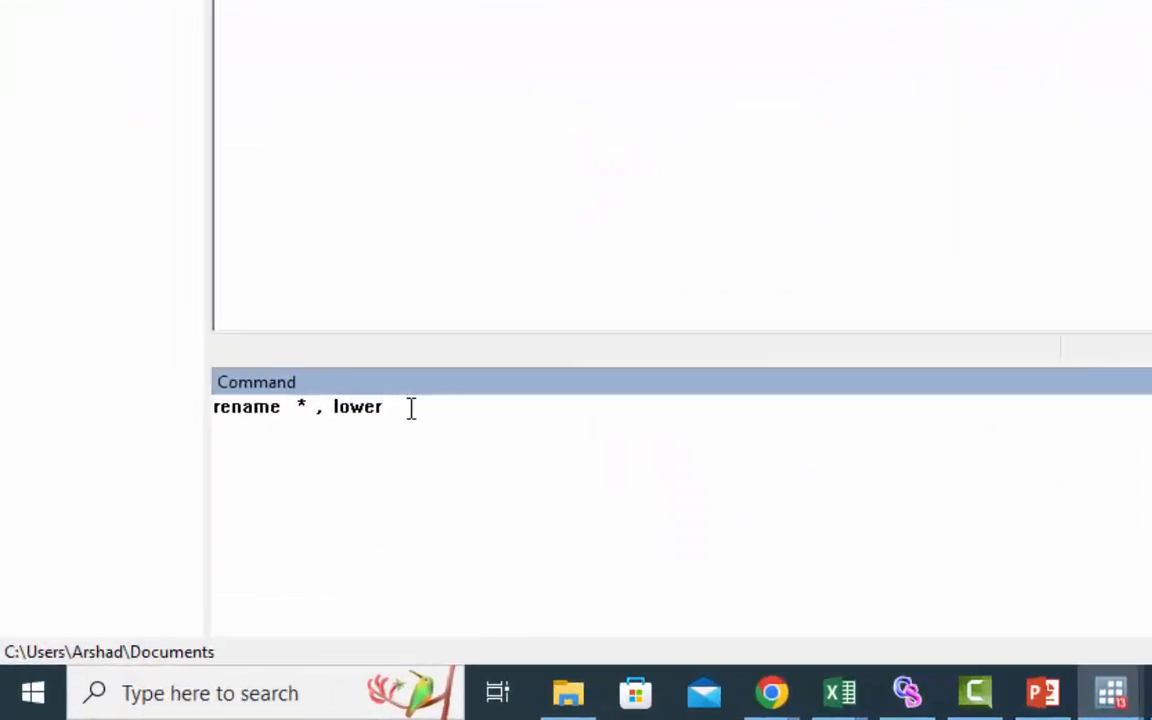
Step: Replace the lower option with proper in the recalled rename command
{"action": "key", "text": "BackSpace"}
{"action": "key", "text": "BackSpace"}
{"action": "key", "text": "BackSpace"}
{"action": "key", "text": "BackSpace"}
{"action": "key", "text": "BackSpace"}
{"action": "type", "text": "proper"}
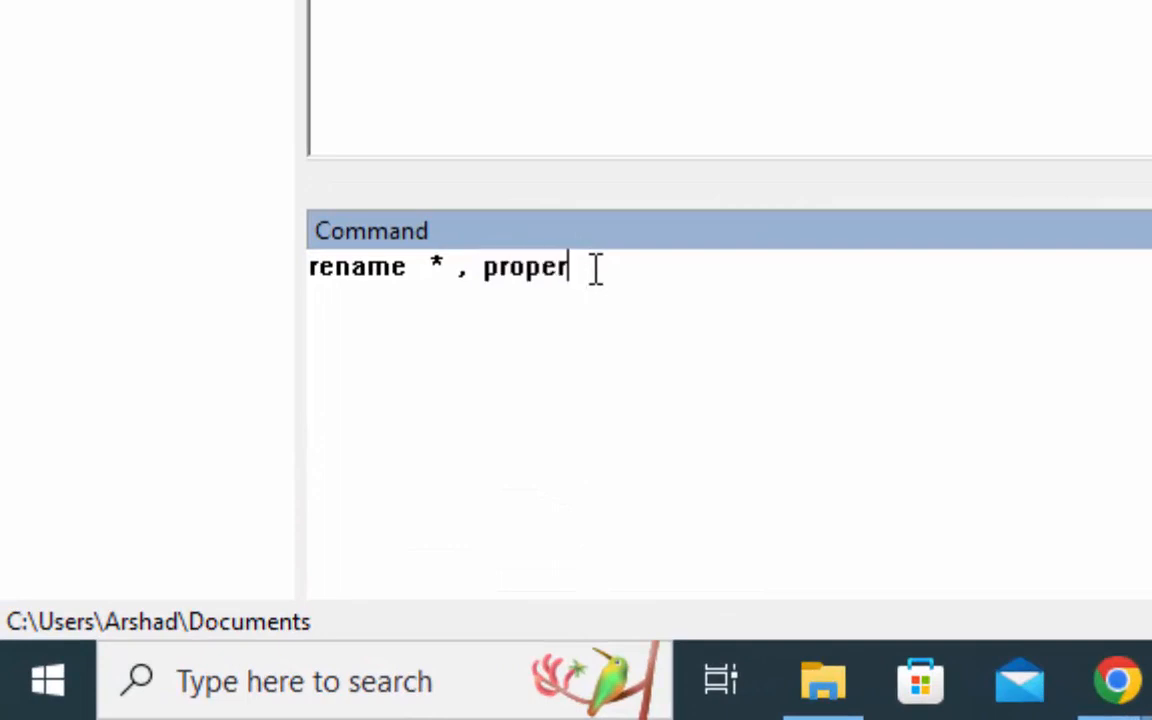
Step: Try swapping the proper option for upper, and clear the partial entry
{"action": "key", "text": "BackSpace"}
{"action": "key", "text": "BackSpace"}
{"action": "key", "text": "BackSpace"}
{"action": "key", "text": "BackSpace"}
{"action": "key", "text": "BackSpace"}
{"action": "key", "text": "BackSpace"}
{"action": "type", "text": "upp"}
{"action": "key", "text": "BackSpace"}
{"action": "key", "text": "BackSpace"}
{"action": "key", "text": "BackSpace"}
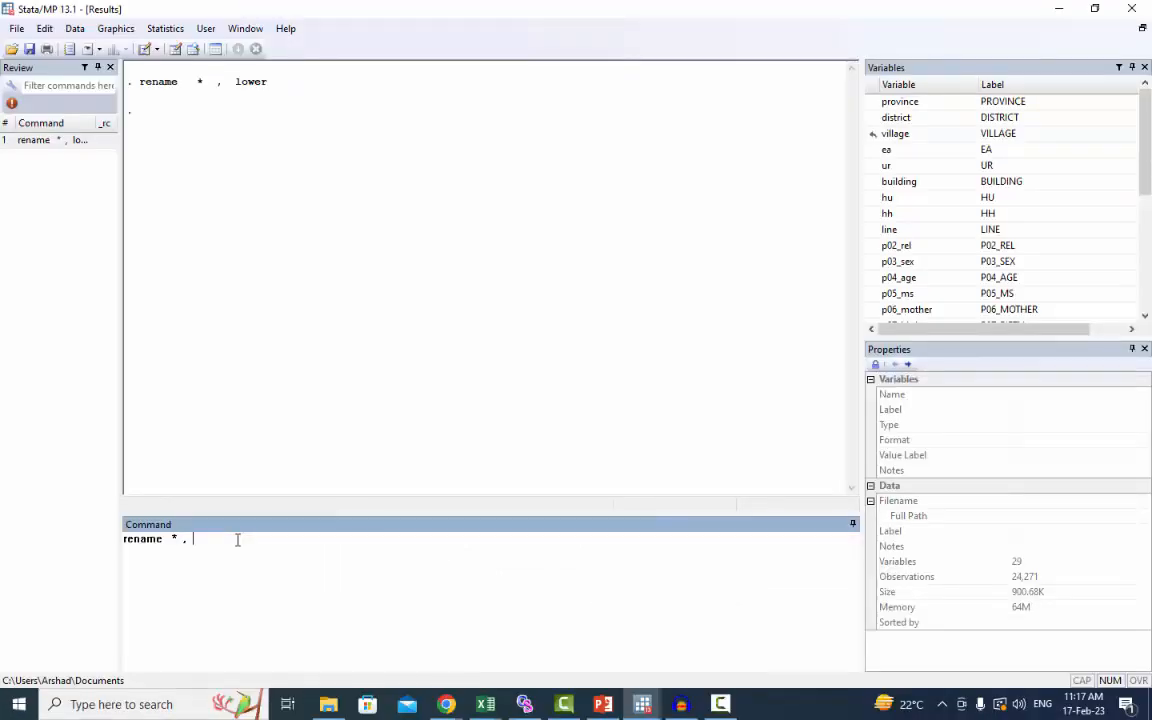
Step: Run "rename * , proper" followed by "rename * , upper" on all variables
{"action": "type", "text": "proper"}
{"action": "key", "text": "Return"}
{"action": "type", "text": "rename * , upper"}
{"action": "key", "text": "Return"}
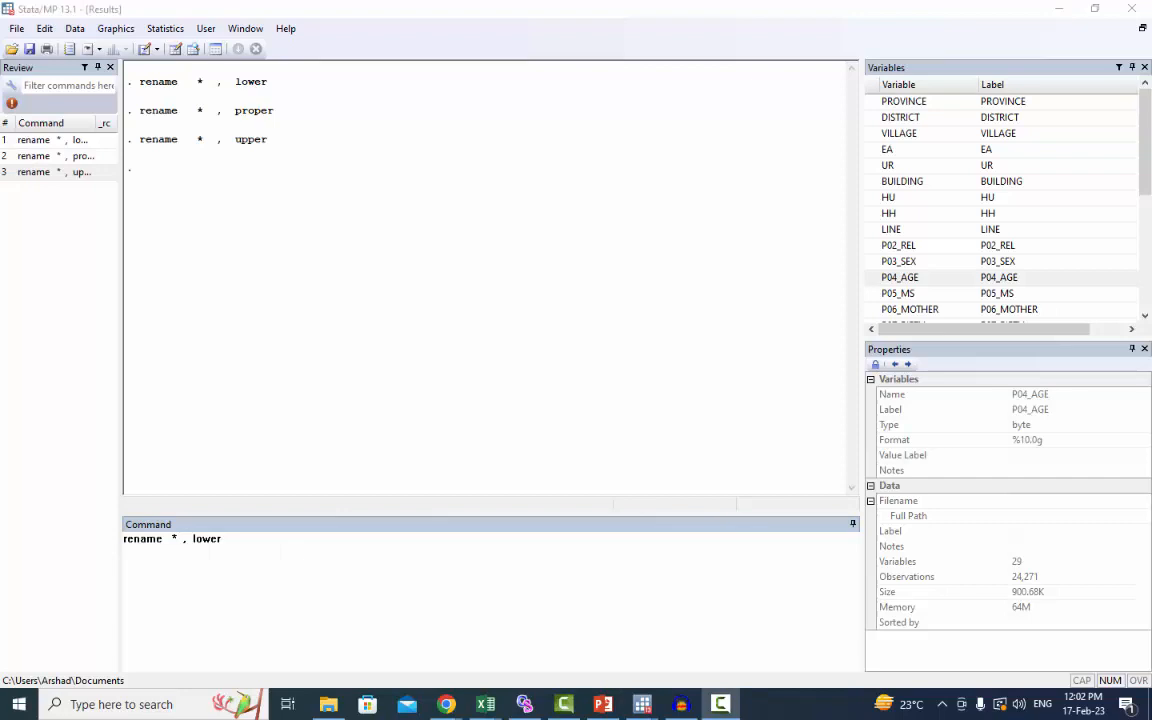
Step: Replace the asterisk in the pending "rename * , lower" command with the variables EA, LINE, BUILDING and P04_AGE
{"action": "left_click", "coordinate": [173, 538]}
{"action": "double_click", "coordinate": [174, 538]}
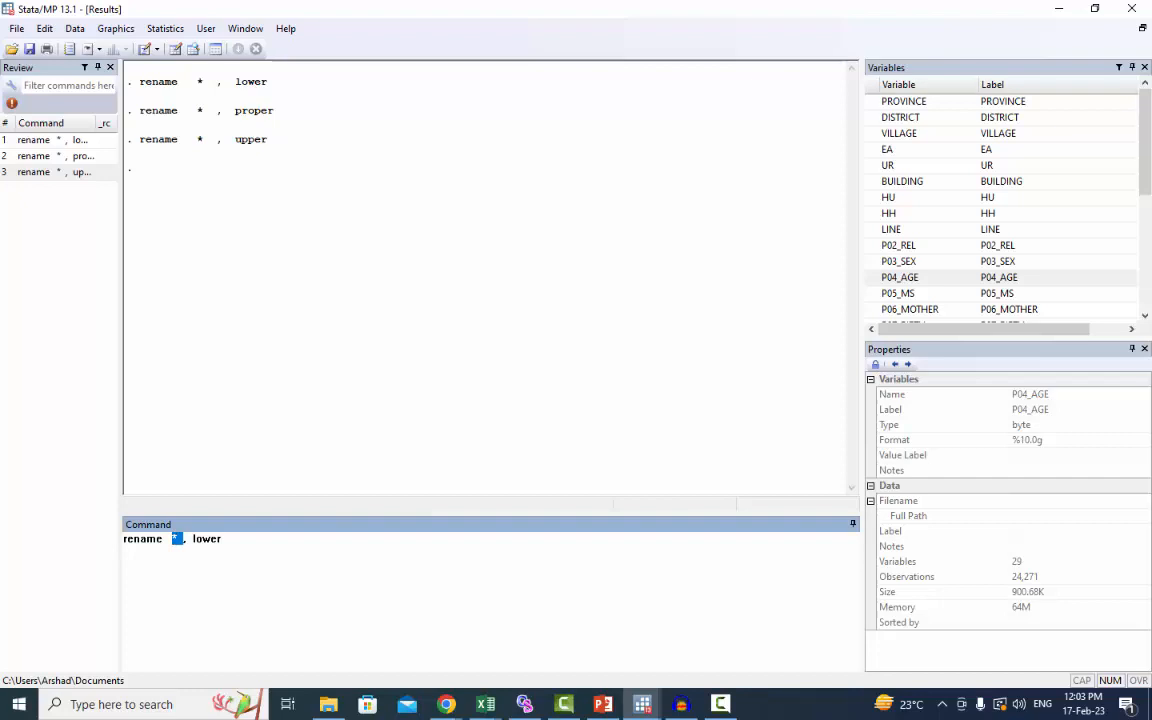
{"action": "left_click", "coordinate": [184, 541]}
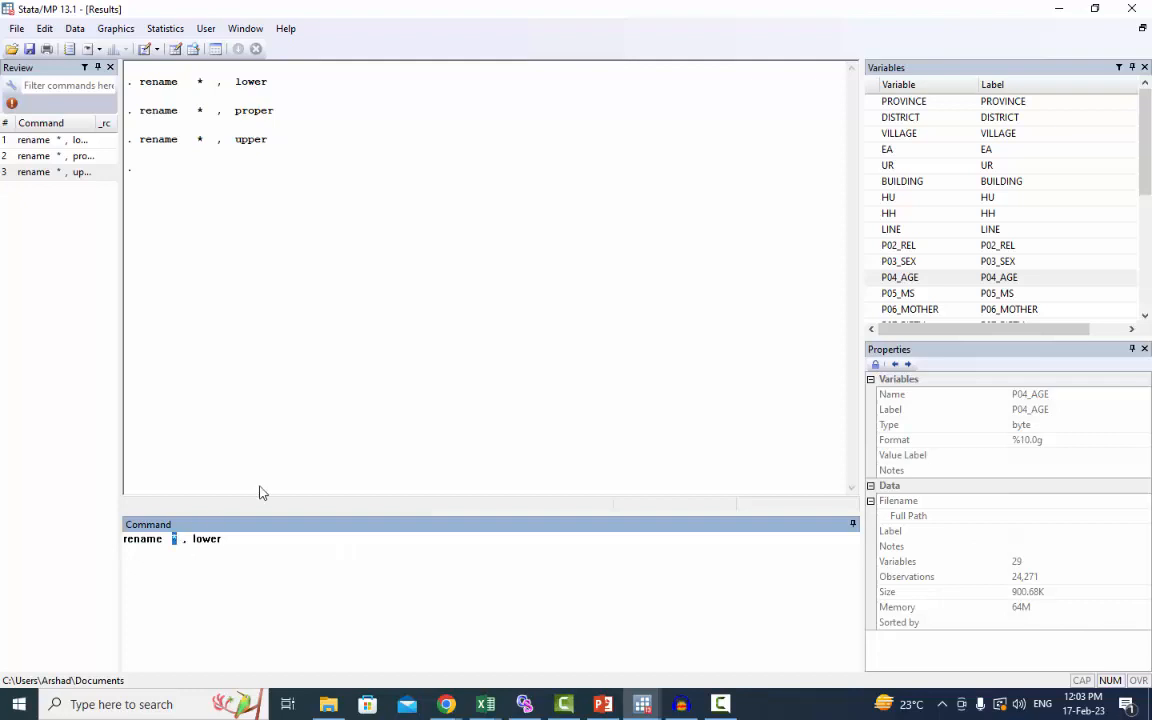
{"action": "double_click", "coordinate": [887, 149]}
{"action": "double_click", "coordinate": [892, 229]}
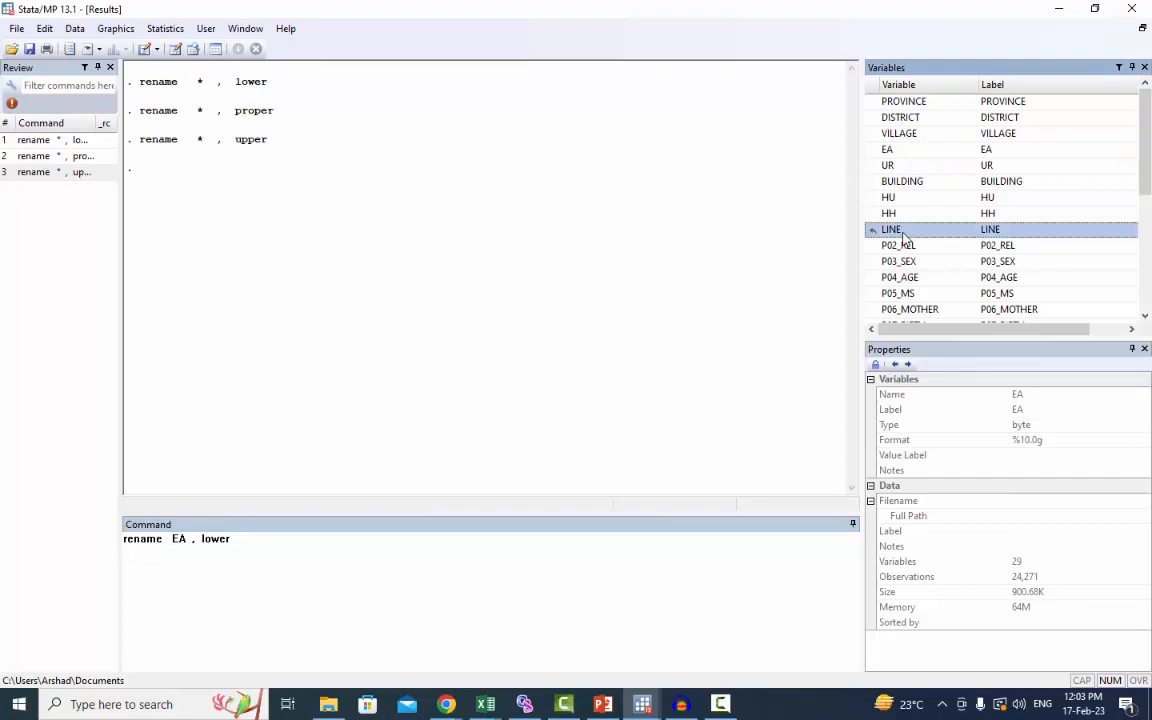
{"action": "double_click", "coordinate": [902, 181]}
{"action": "double_click", "coordinate": [900, 277]}
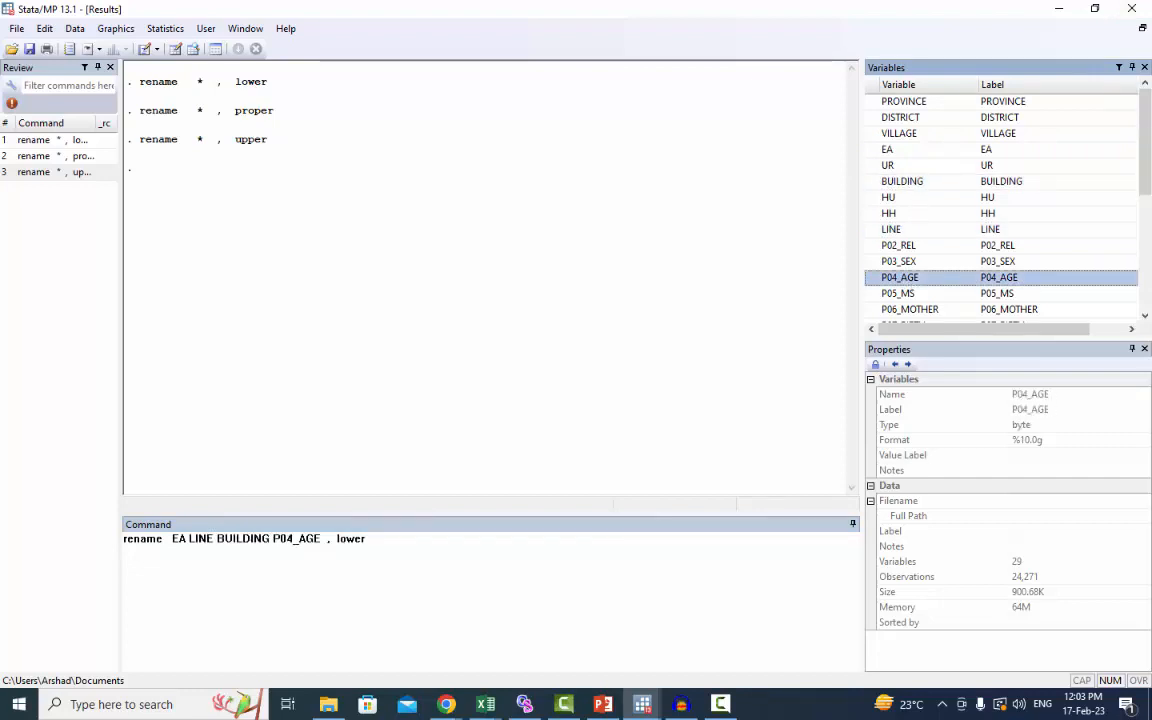
Step: Run the lowercase rename on the four chosen variables and check each of them in the variable list
{"action": "left_click", "coordinate": [480, 541]}
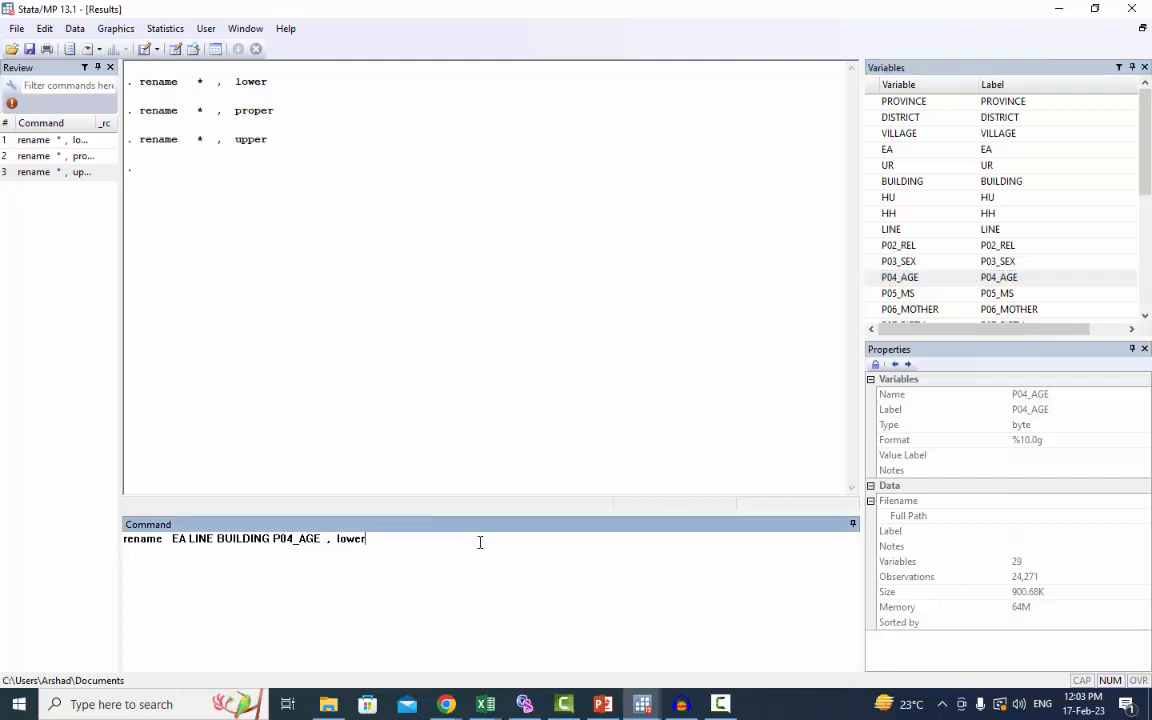
{"action": "key", "text": "Return"}
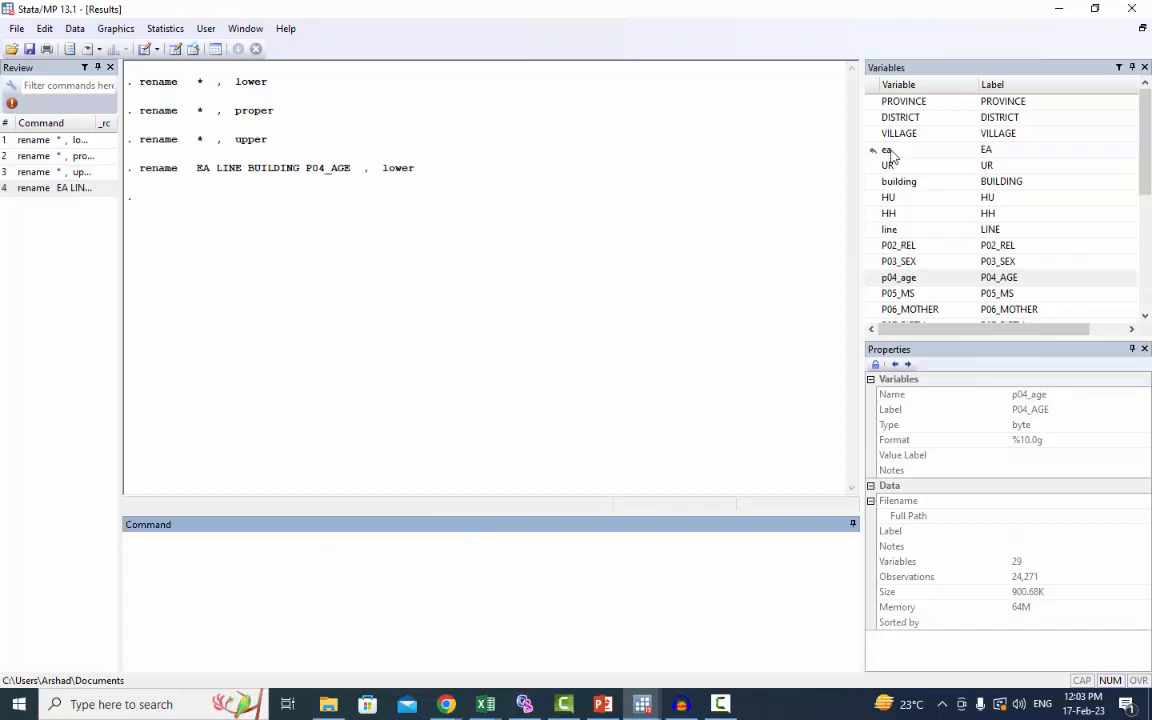
{"action": "left_click", "coordinate": [888, 150]}
{"action": "left_click", "coordinate": [900, 183]}
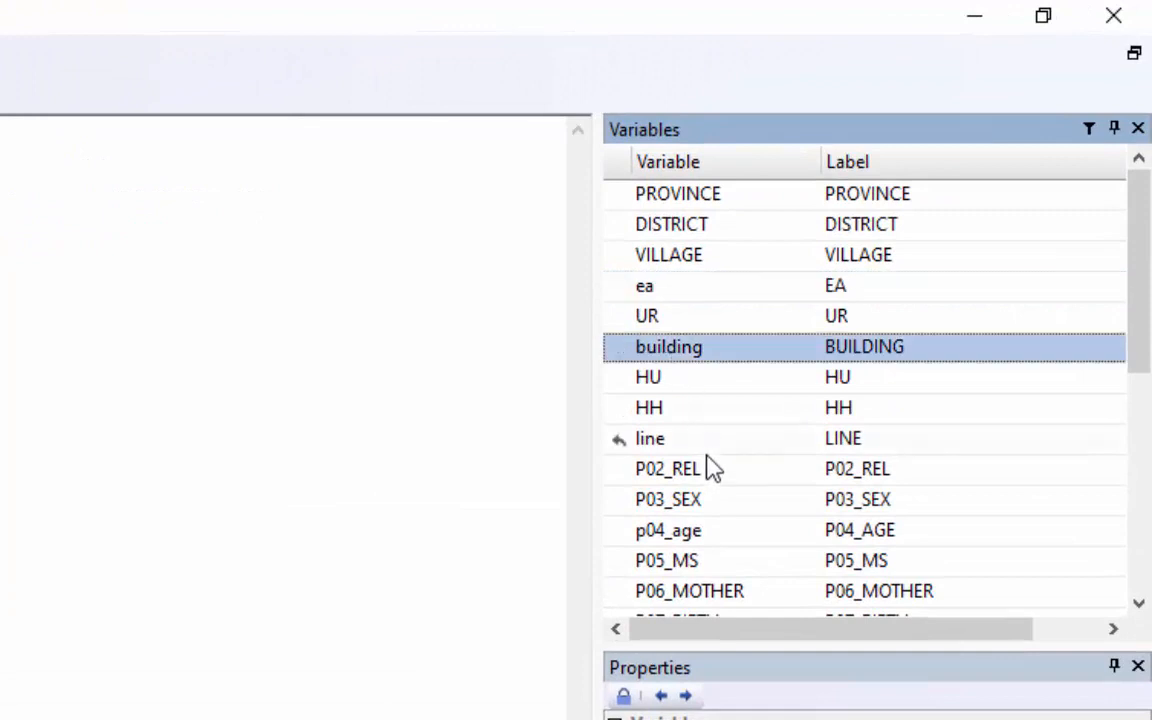
{"action": "left_click", "coordinate": [672, 442]}
{"action": "left_click", "coordinate": [704, 536]}
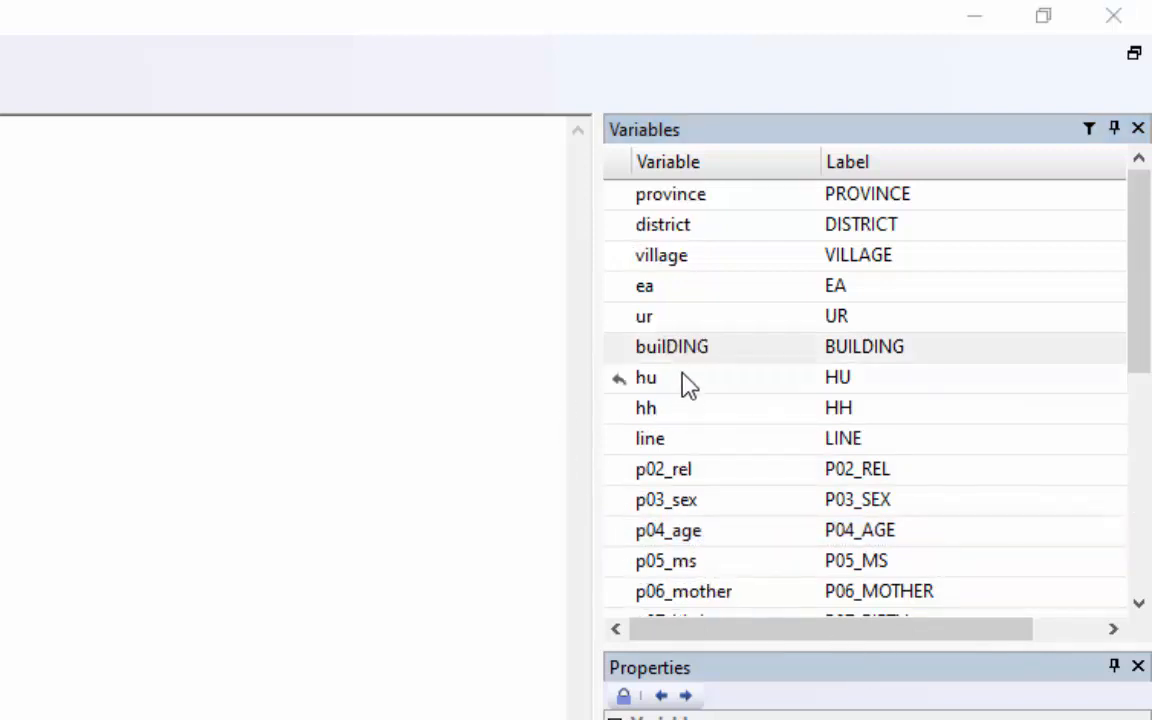
Step: Convert only the mixed-case builDING variable name to lowercase by running rename with the lower option
{"action": "left_click", "coordinate": [680, 350]}
{"action": "left_click_drag", "start_coordinate": [1141, 244], "coordinate": [1145, 215]}
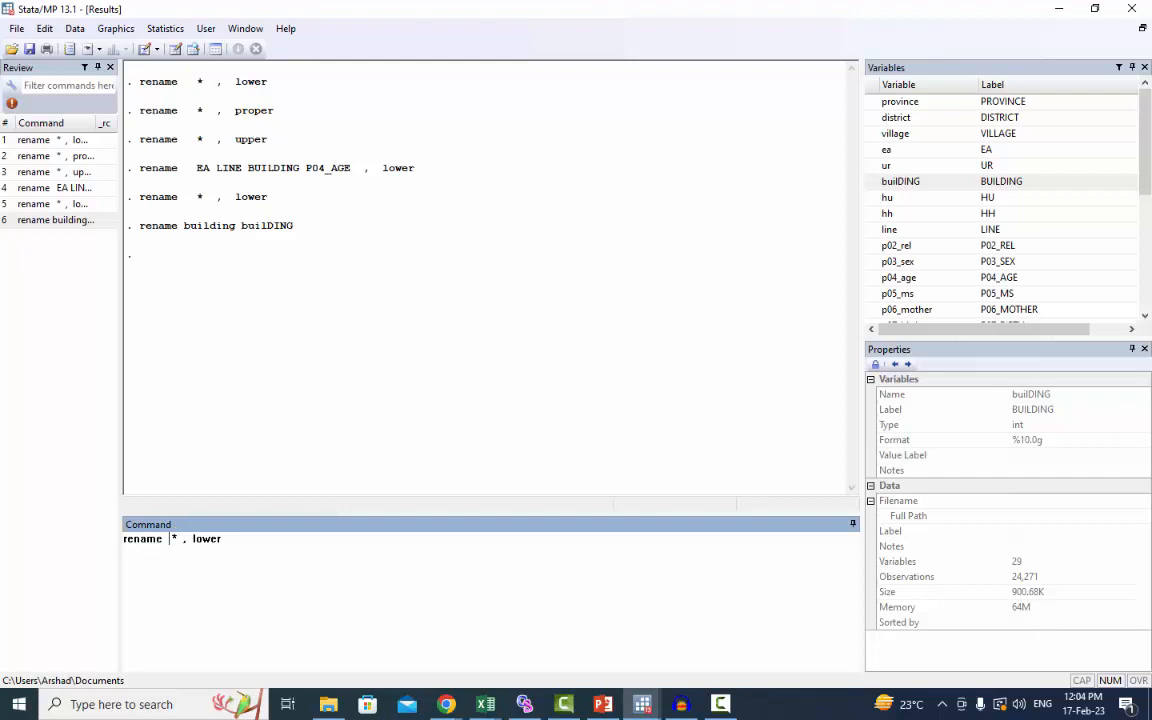
{"action": "left_click_drag", "start_coordinate": [169, 539], "coordinate": [176, 539]}
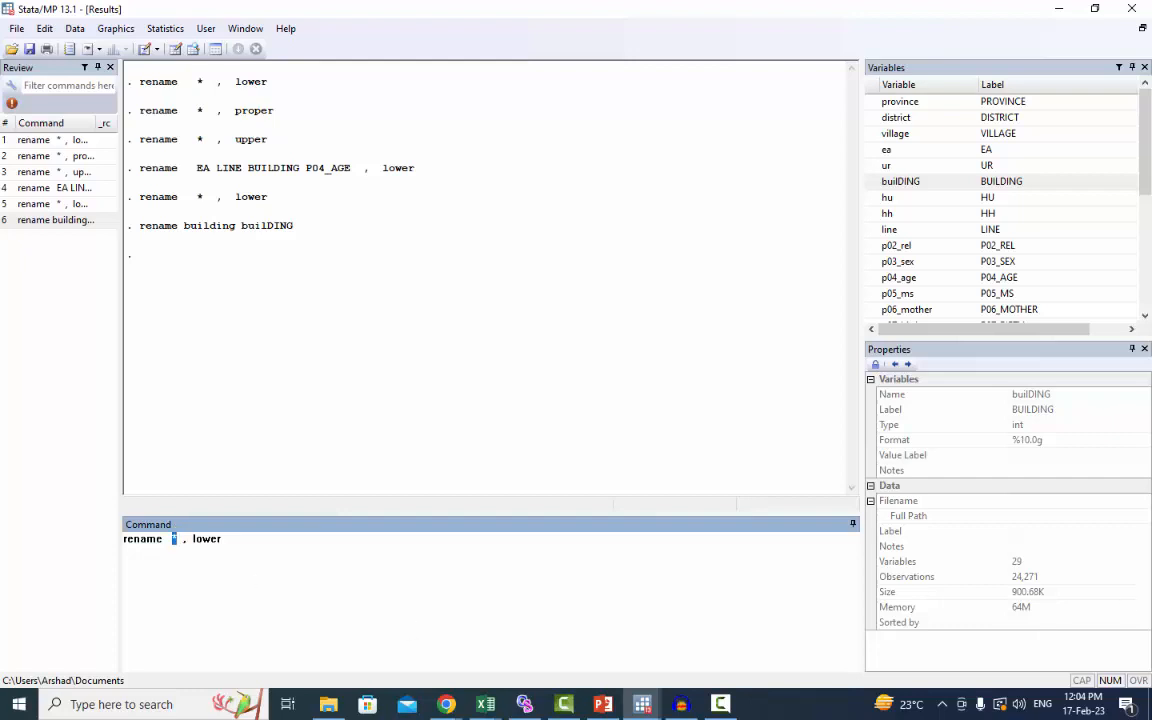
{"action": "double_click", "coordinate": [900, 181]}
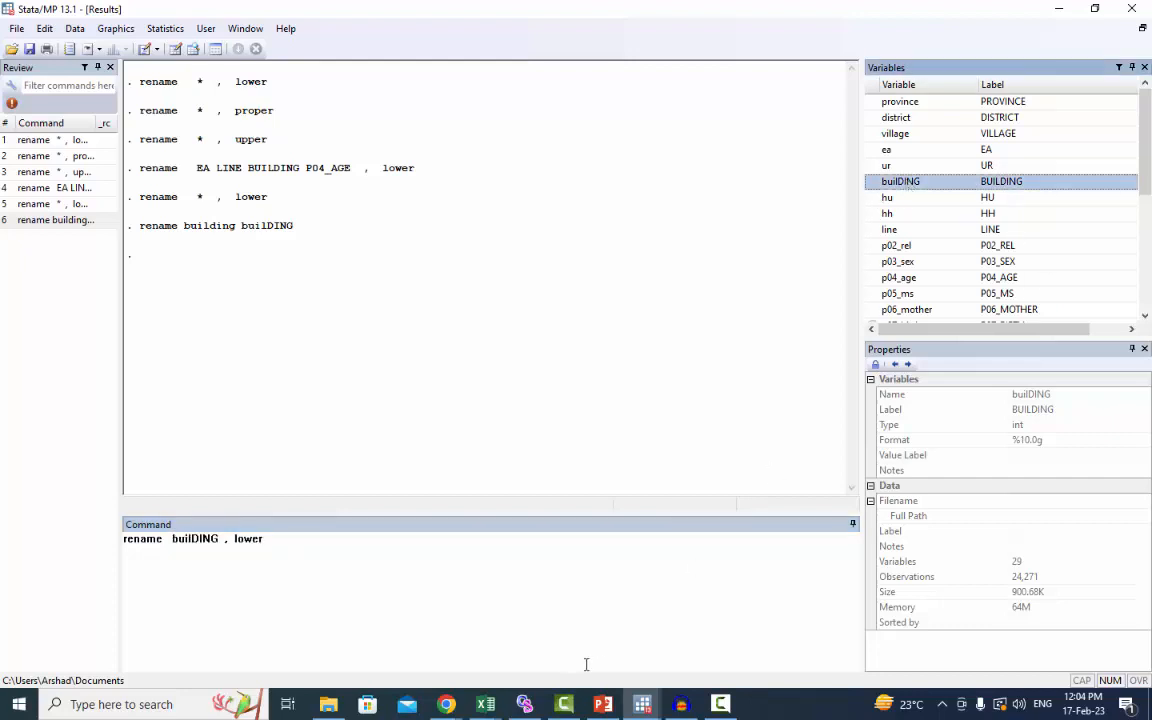
{"action": "key", "text": "Return"}
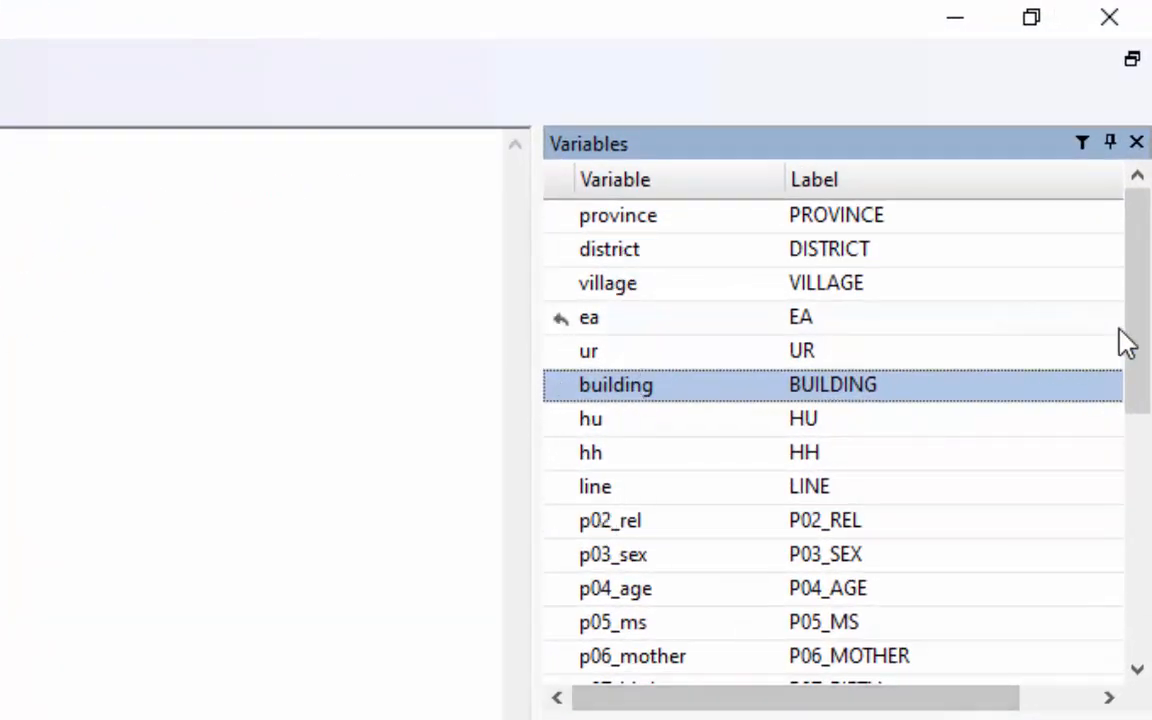
{"action": "left_click_drag", "start_coordinate": [1139, 368], "coordinate": [1106, 258]}
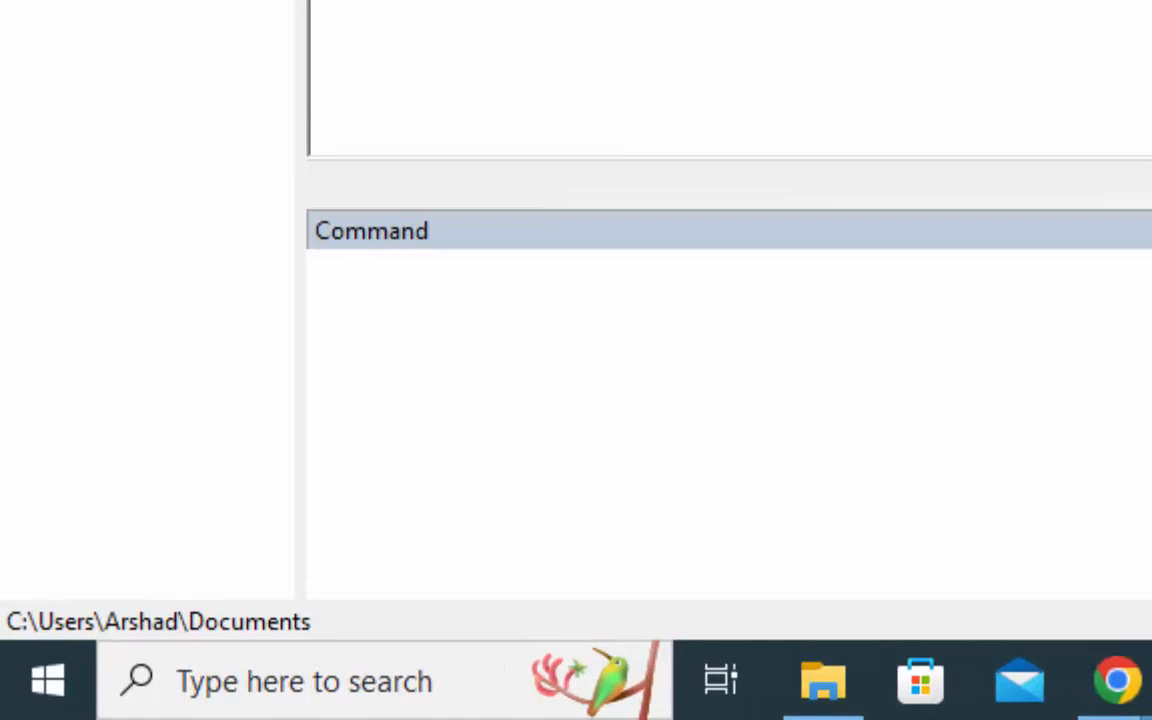
Step: Try to run the varcase command on the dataset's variable names
{"action": "left_click", "coordinate": [1083, 380]}
{"action": "type", "text": "varc"}
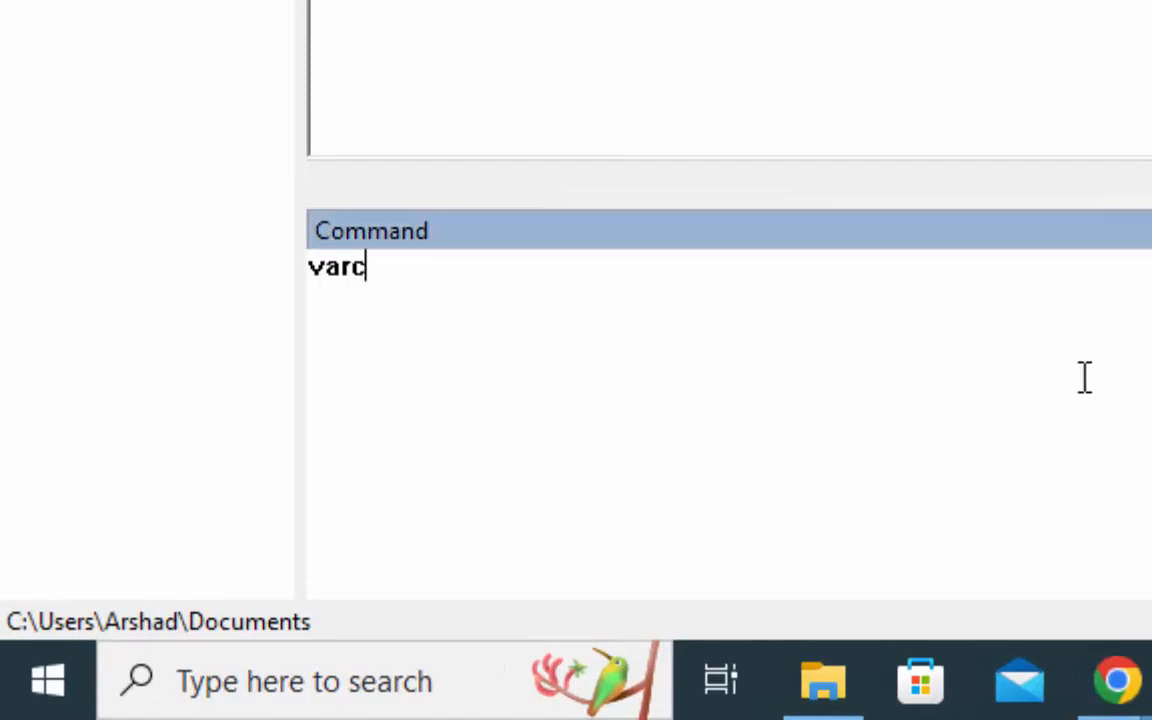
{"action": "type", "text": "ase"}
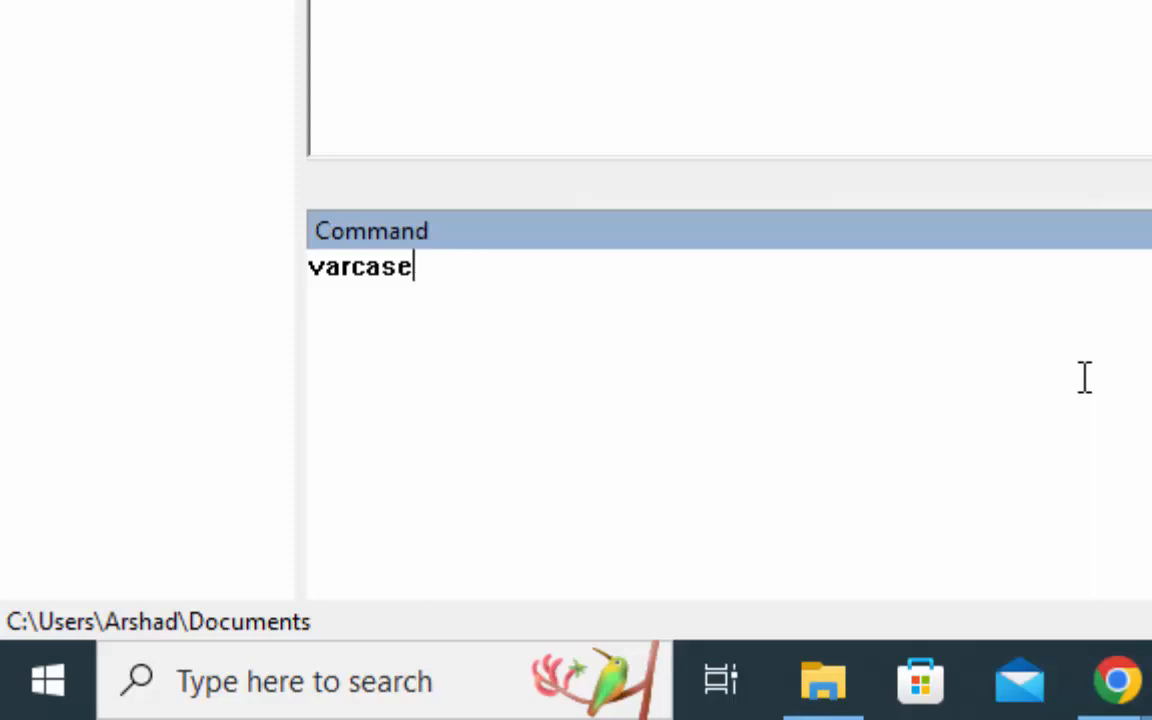
{"action": "key", "text": "BackSpace"}
{"action": "key", "text": "BackSpace"}
{"action": "key", "text": "BackSpace"}
{"action": "key", "text": "BackSpace"}
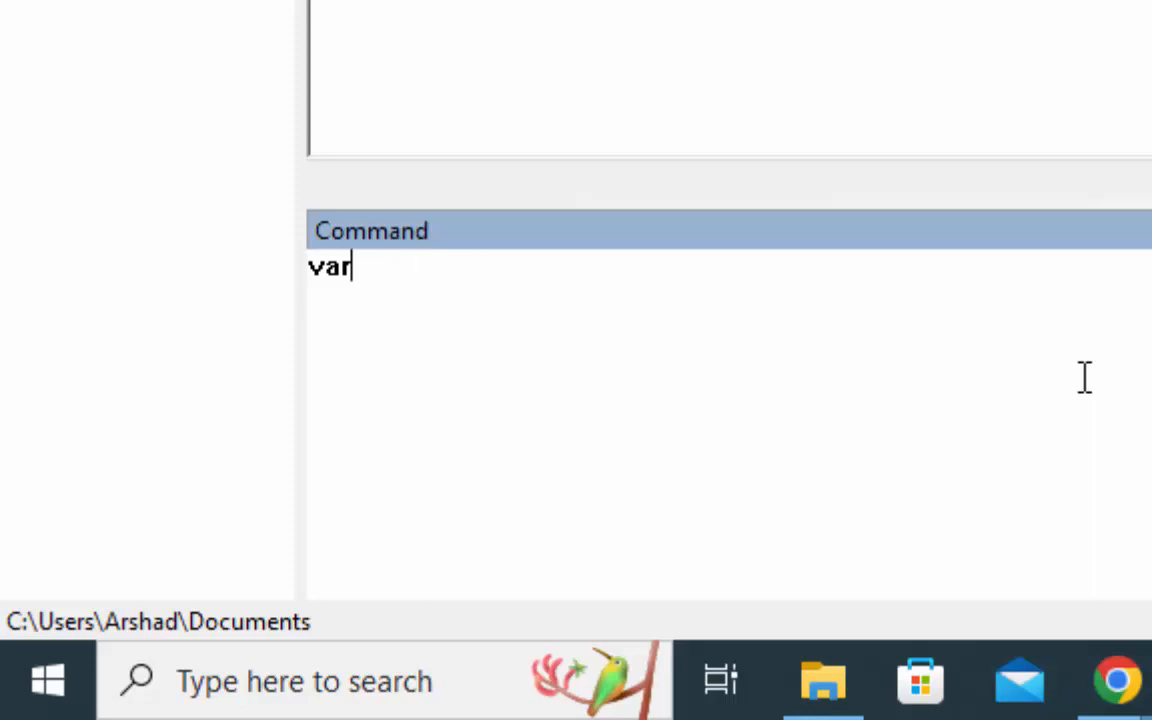
{"action": "type", "text": "cas"}
{"action": "key", "text": "BackSpace"}
{"action": "key", "text": "BackSpace"}
{"action": "key", "text": "BackSpace"}
{"action": "key", "text": "BackSpace"}
{"action": "key", "text": "BackSpace"}
{"action": "key", "text": "BackSpace"}
{"action": "type", "text": "varcase"}
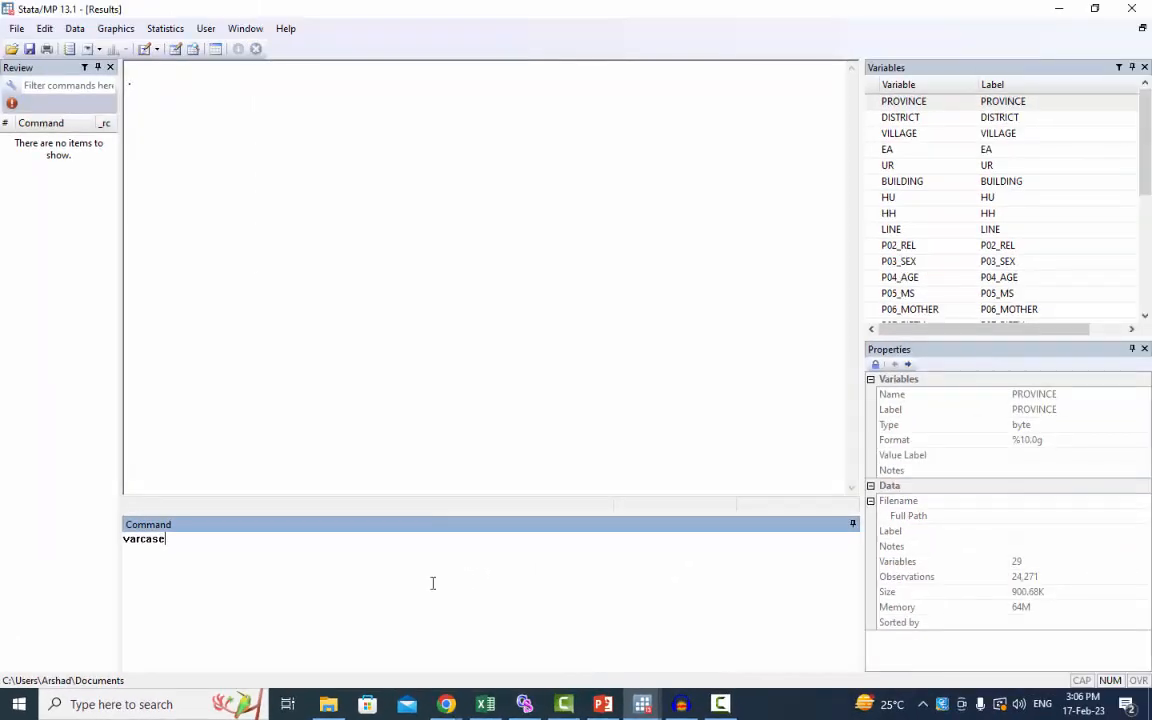
{"action": "key", "text": "Return"}
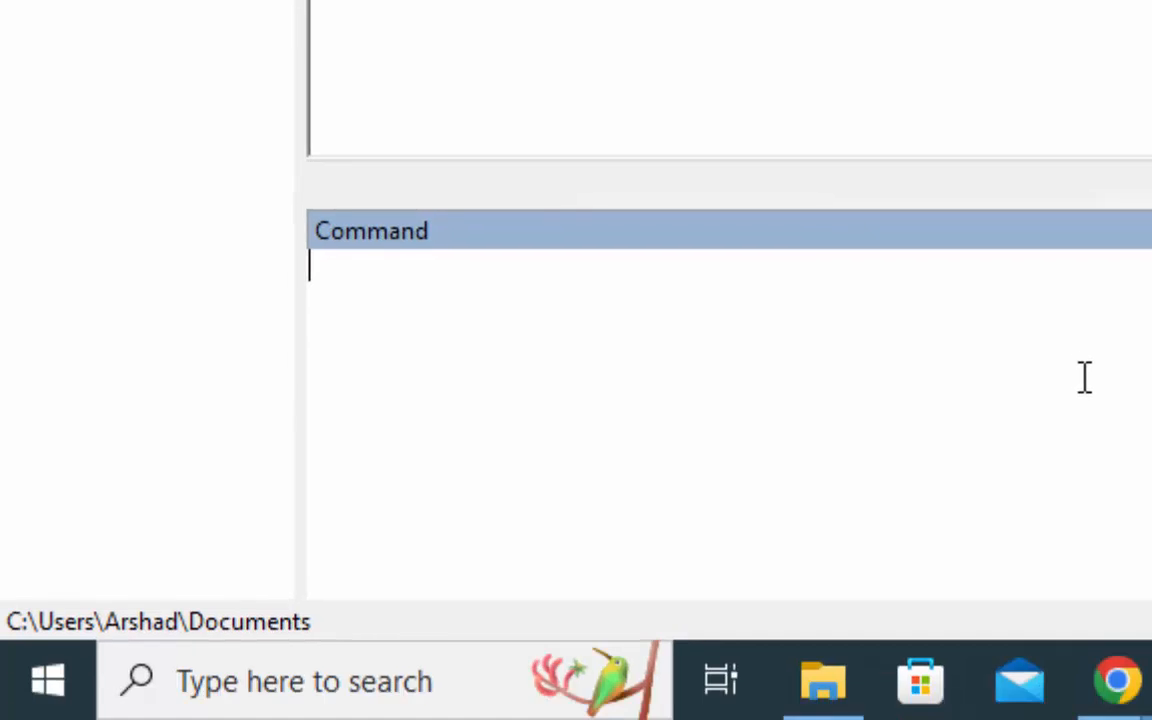
Step: Install the varcase package from SSC with "ssc install varcase"
{"action": "type", "text": "ssc "}
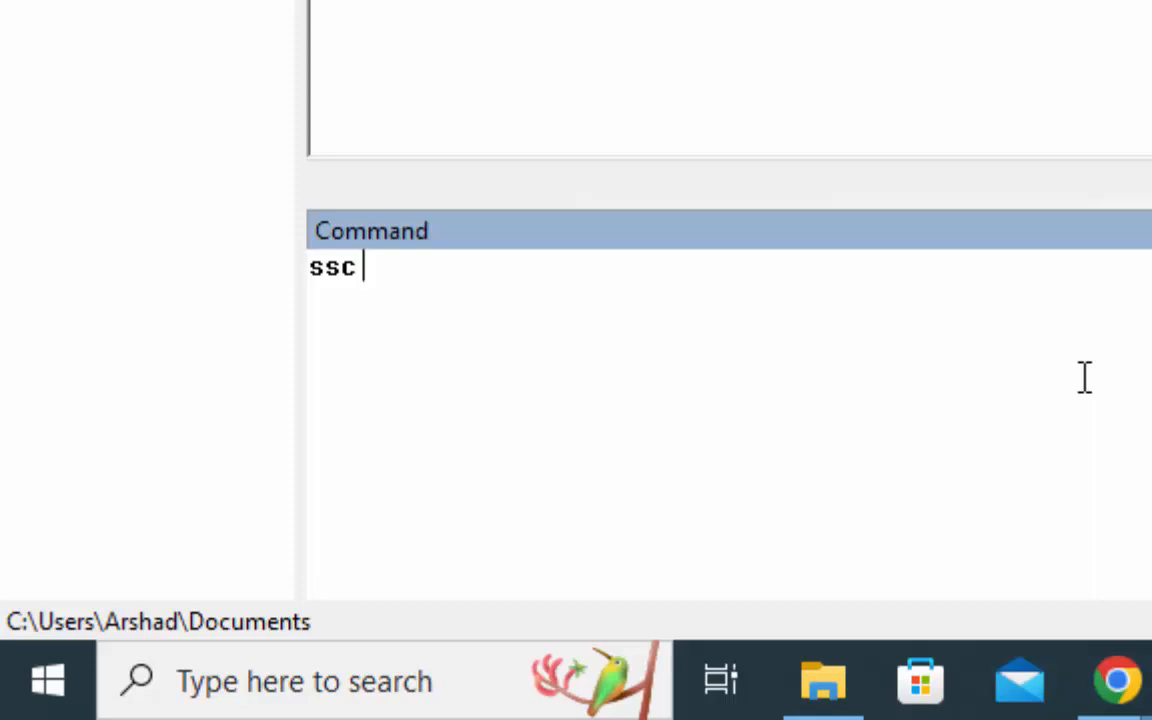
{"action": "type", "text": "install"}
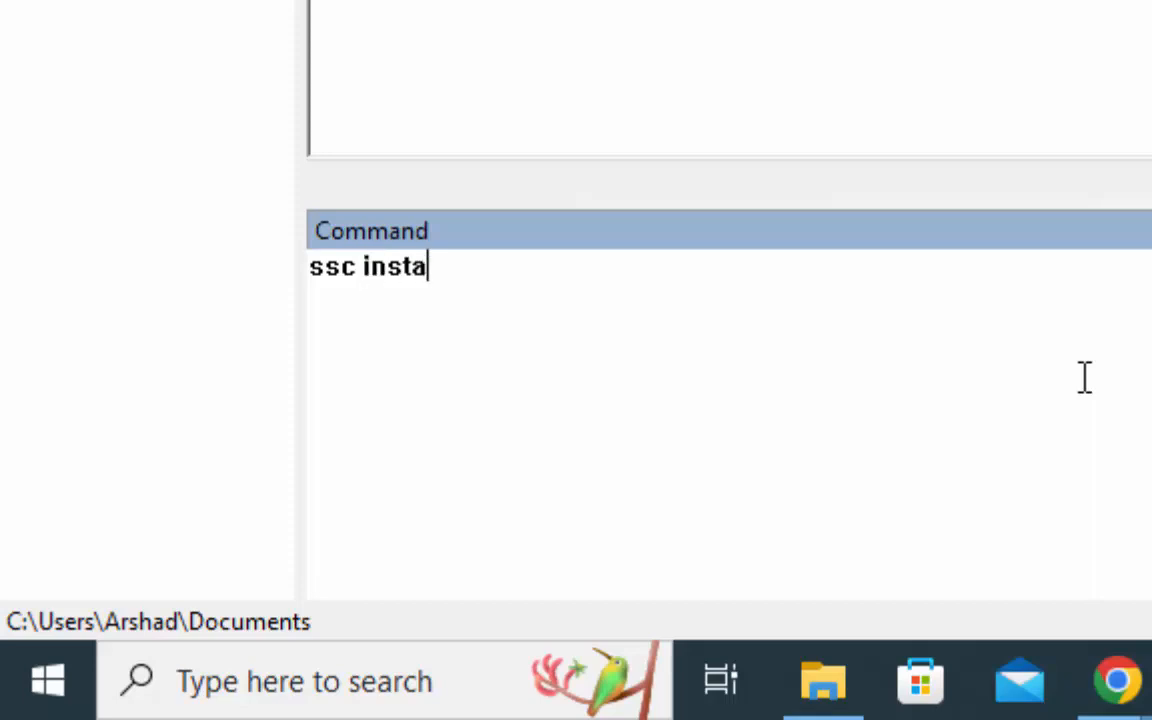
{"action": "type", "text": " varcase"}
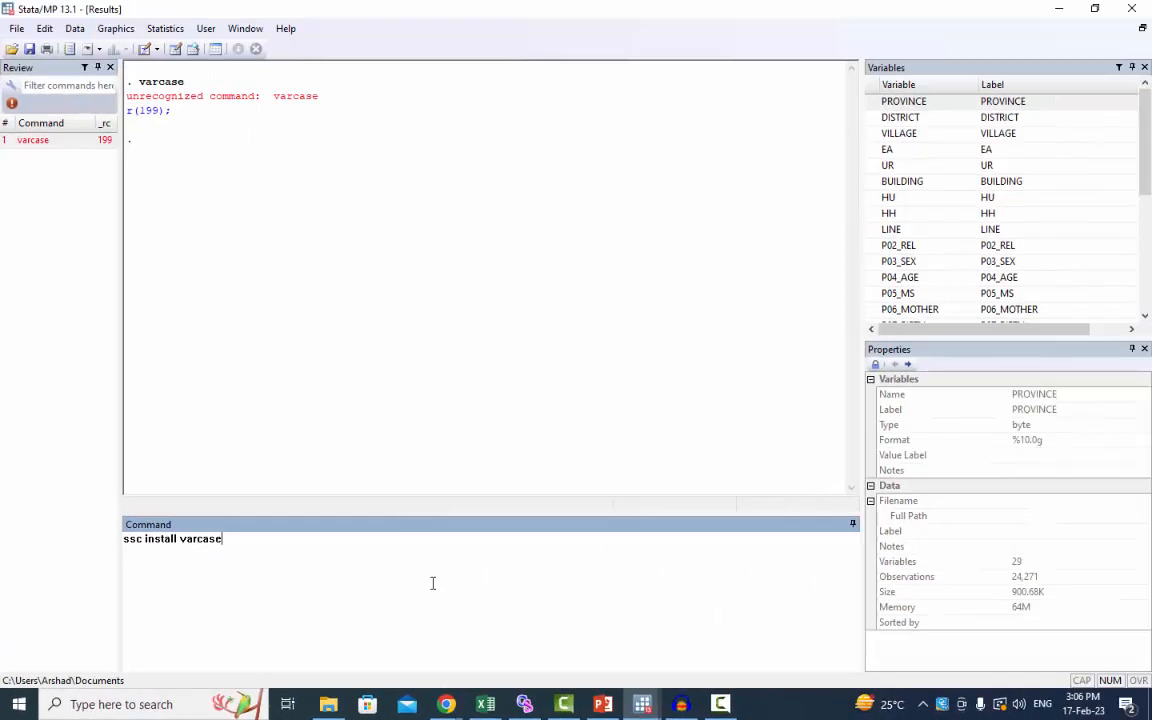
{"action": "key", "text": "Return"}
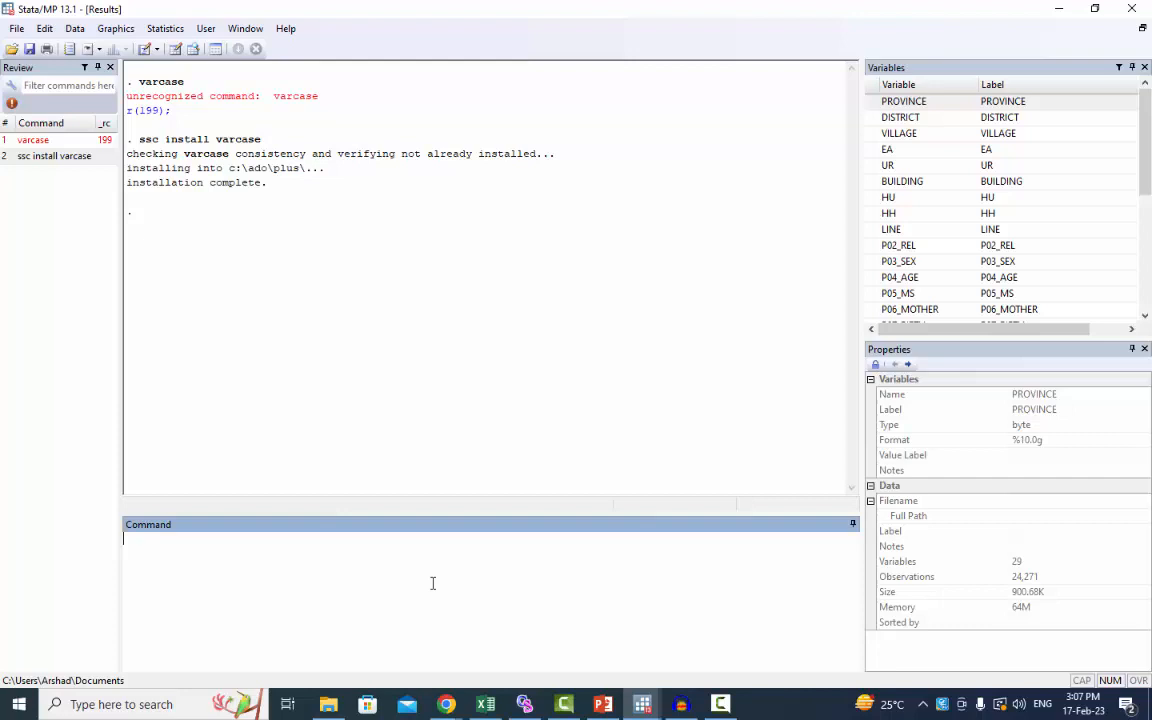
Step: Run varcase to switch all uppercase variable names to lowercase and look through the whole variable list
{"action": "type", "text": "varcase"}
{"action": "key", "text": "Return"}
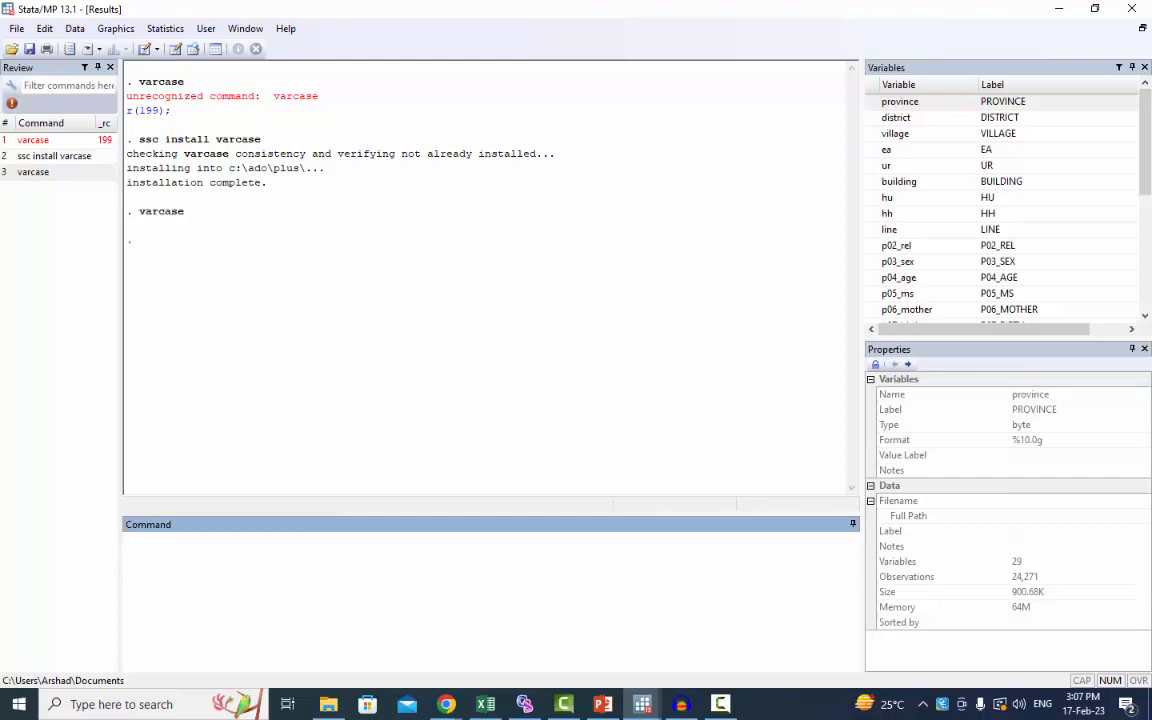
{"action": "scroll", "coordinate": [873, 200], "scroll_direction": "down", "scroll_amount": 5}
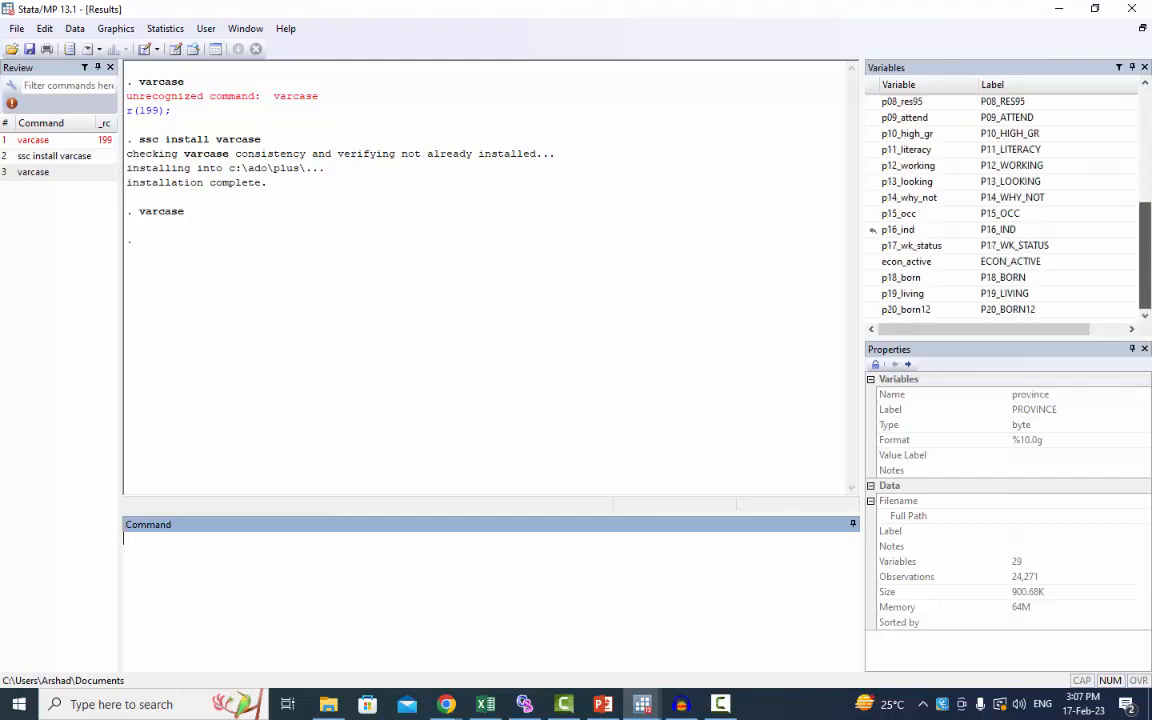
{"action": "left_click_drag", "start_coordinate": [1148, 300], "coordinate": [1124, 75]}
Step: Run varcase again to toggle the case of all the lowercase variable names
{"action": "left_click", "coordinate": [463, 561]}
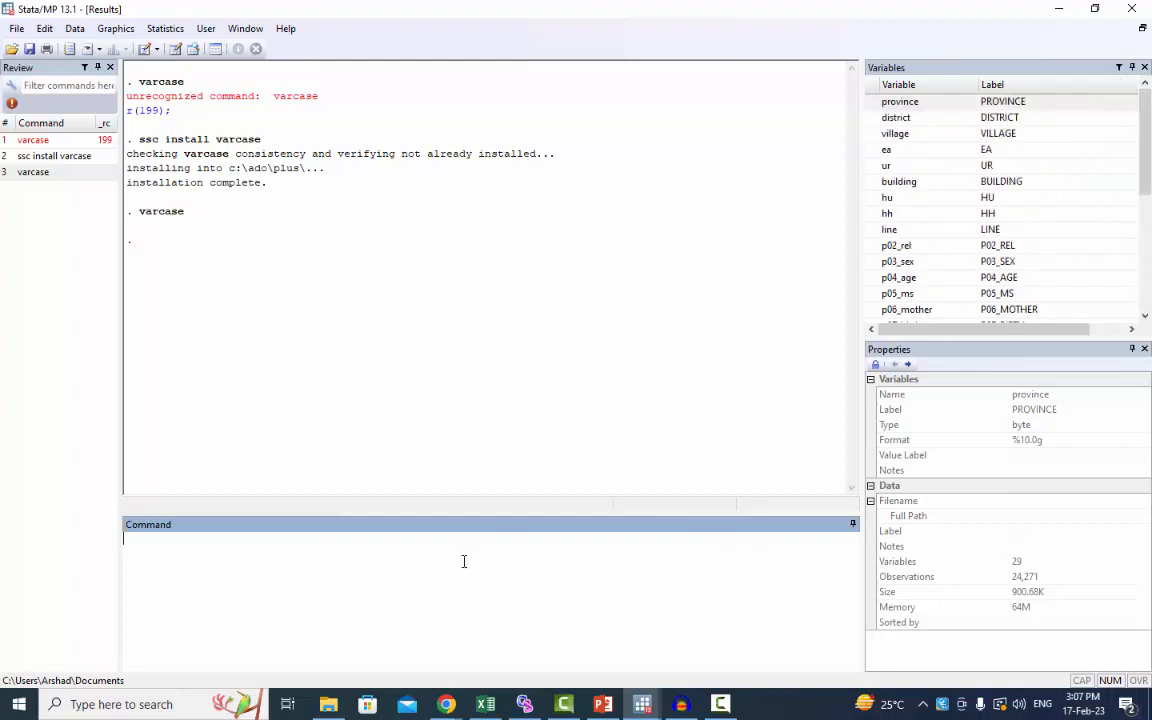
{"action": "type", "text": "varcase"}
{"action": "key", "text": "Return"}
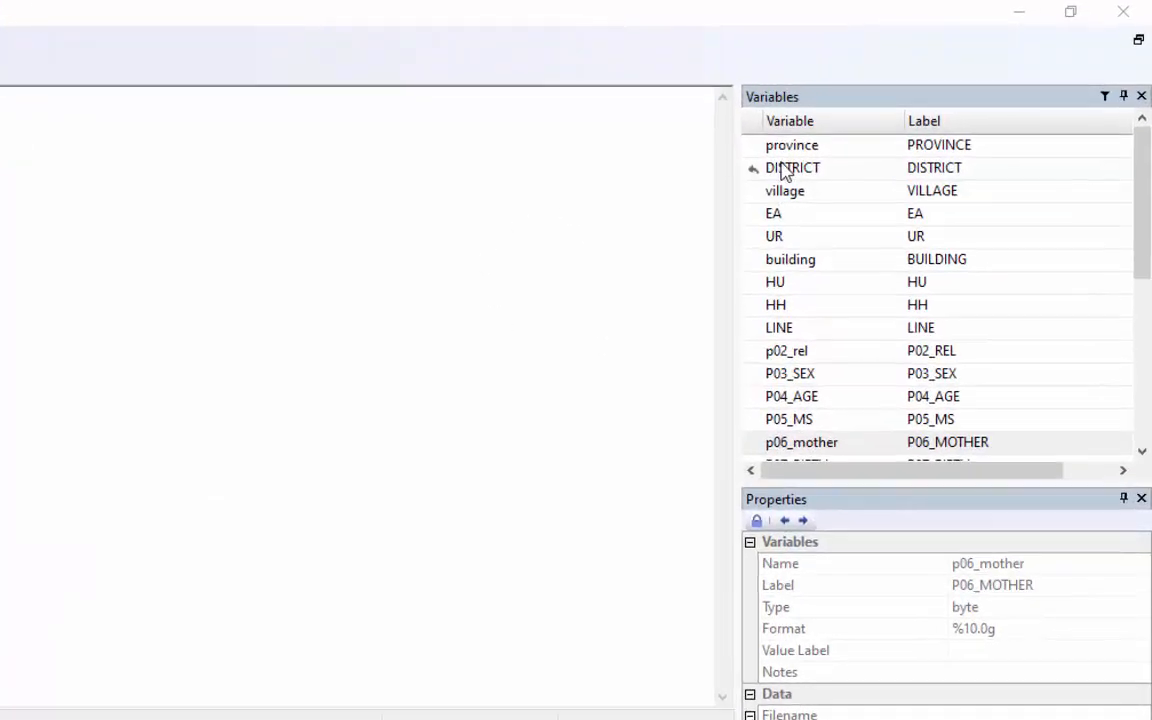
Step: Point out the lowercase variables such as village, building, p02_rel and p06_mother, and swap the case of all names with varcase
{"action": "left_click", "coordinate": [674, 194]}
{"action": "left_click", "coordinate": [667, 254]}
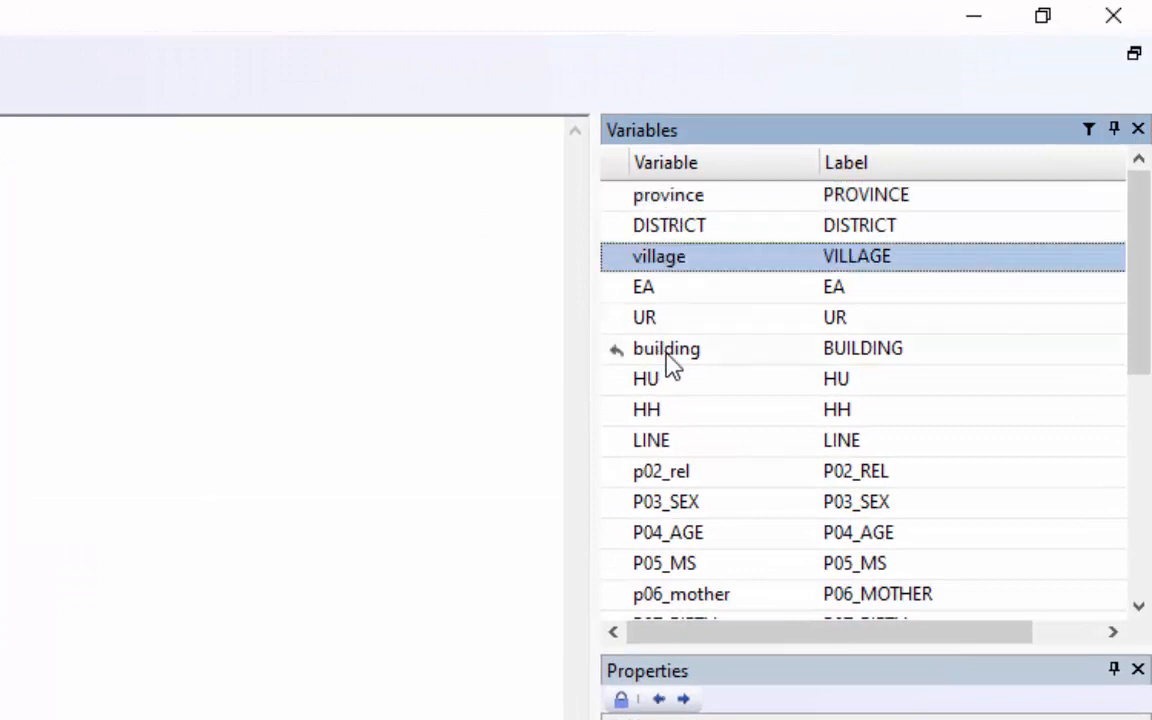
{"action": "left_click", "coordinate": [668, 355]}
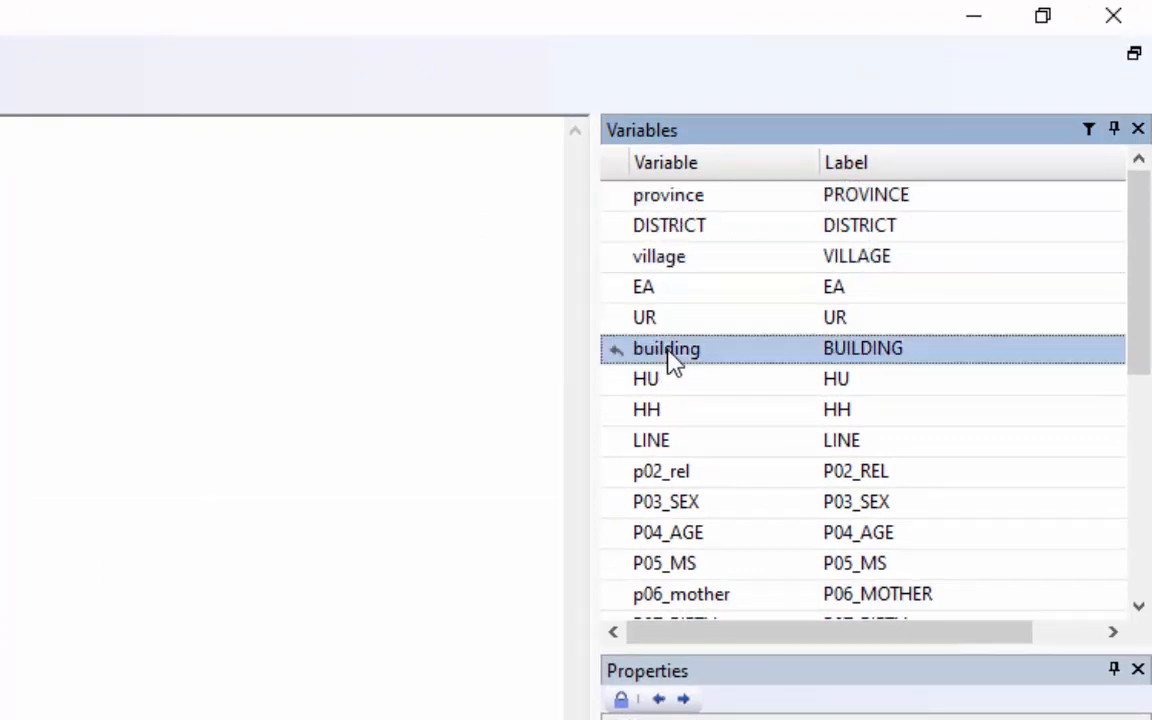
{"action": "left_click", "coordinate": [674, 472]}
{"action": "left_click", "coordinate": [712, 598]}
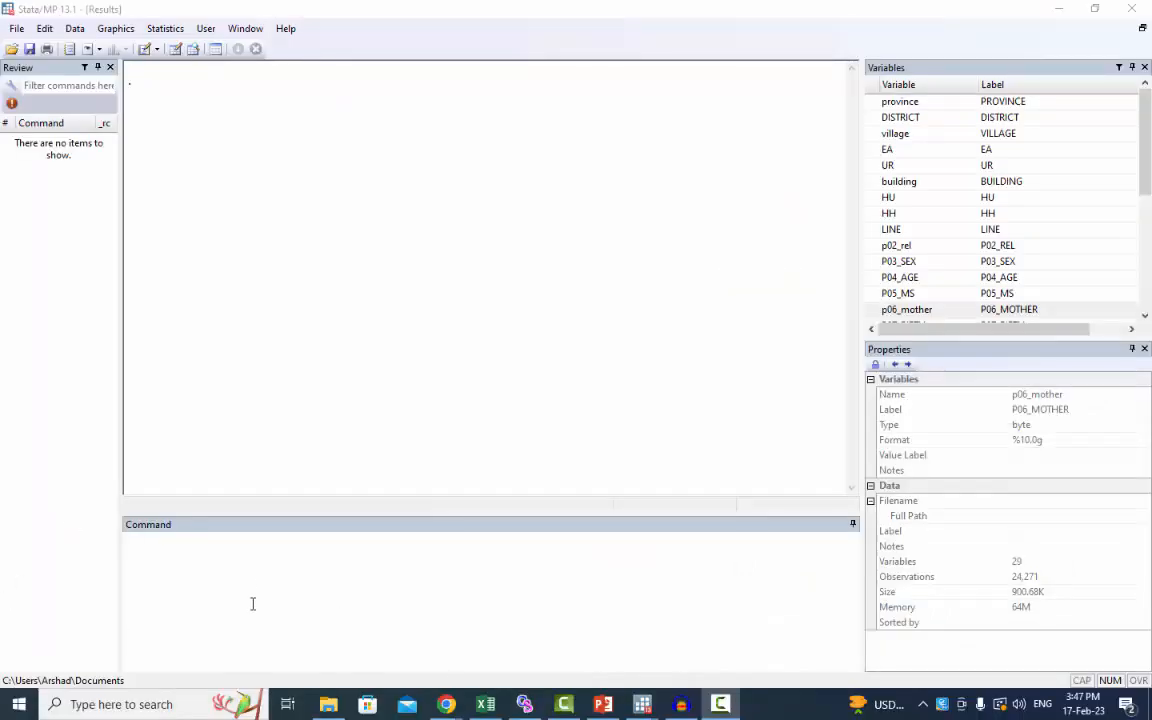
{"action": "left_click", "coordinate": [252, 580]}
{"action": "type", "text": "varcase"}
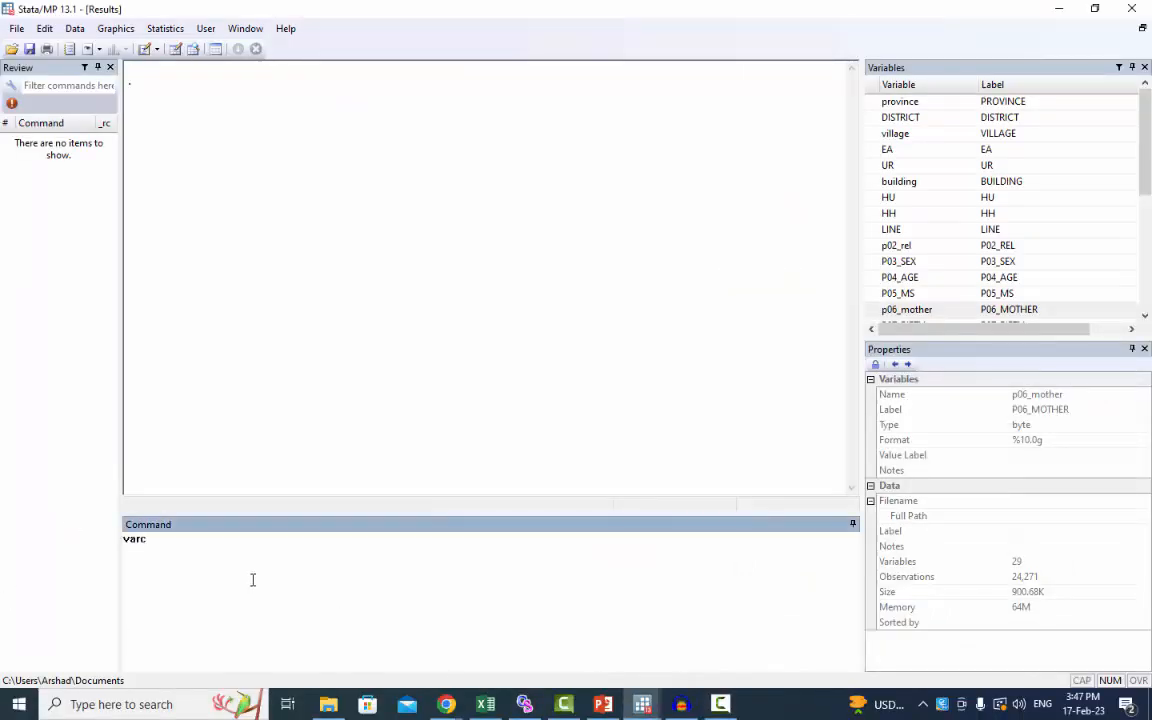
{"action": "key", "text": "Return"}
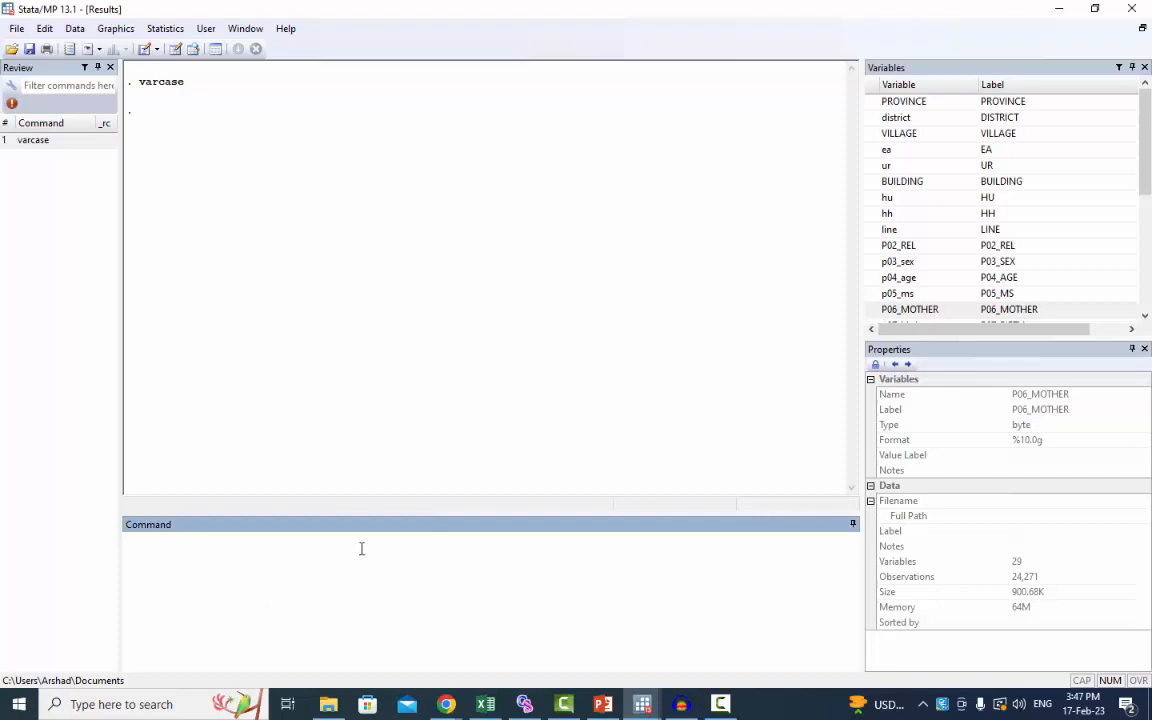
Step: Check the case of VILLAGE, BUILDING, P02_REL, P06_MOTHER, district, ea, hu, hh and line in the variable list
{"action": "left_click", "coordinate": [900, 134]}
{"action": "left_click", "coordinate": [913, 183]}
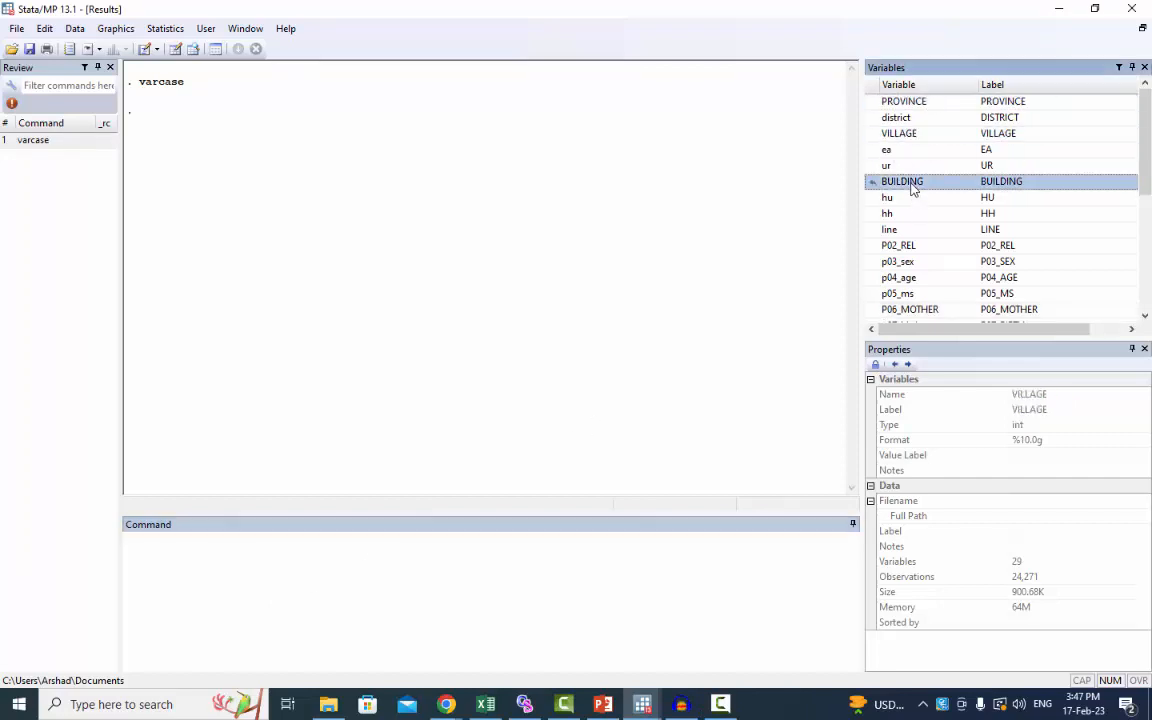
{"action": "left_click", "coordinate": [920, 247]}
{"action": "left_click", "coordinate": [905, 309]}
{"action": "left_click", "coordinate": [893, 117]}
{"action": "left_click", "coordinate": [888, 149]}
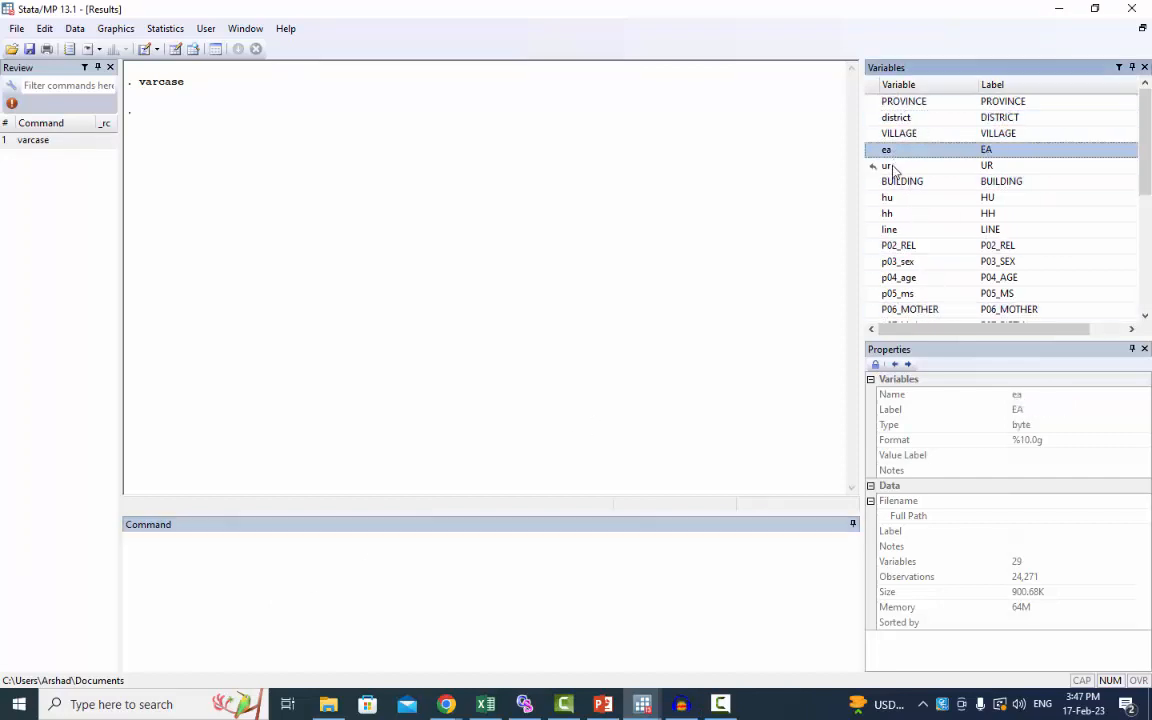
{"action": "left_click", "coordinate": [889, 199]}
{"action": "left_click", "coordinate": [888, 213]}
{"action": "left_click", "coordinate": [888, 229]}
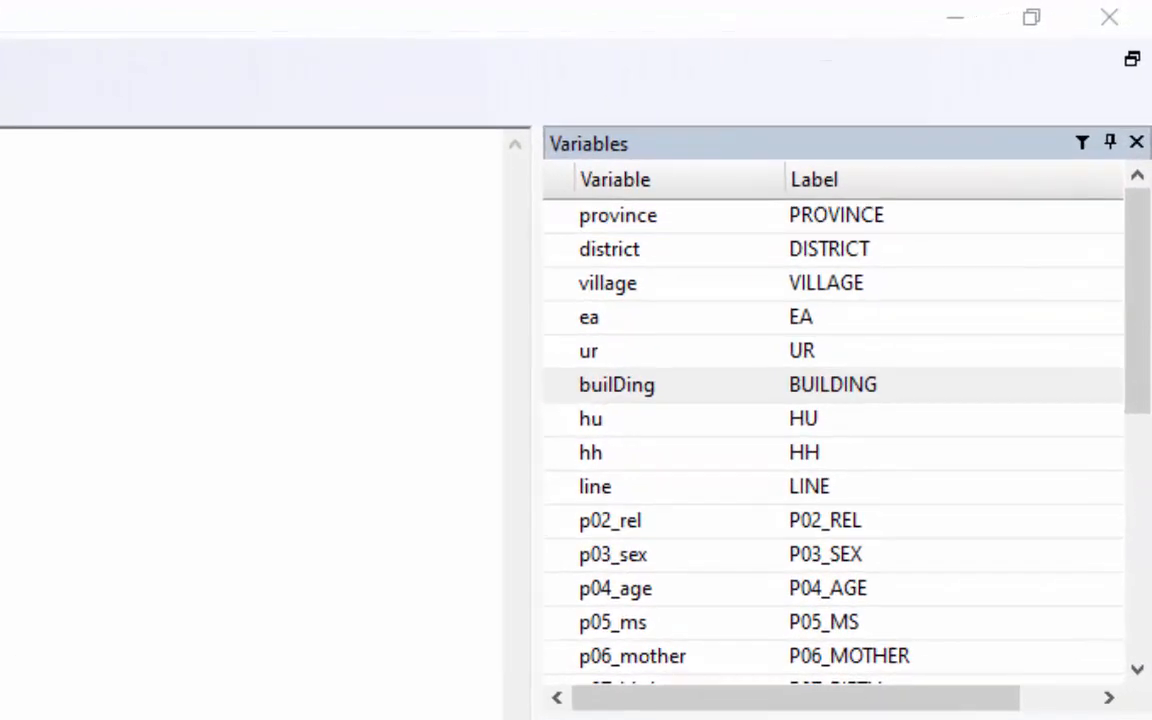
Step: Run varcase on the variables including the mixed-case builDing, and inspect how that variable's letters are swapped
{"action": "left_click", "coordinate": [628, 398]}
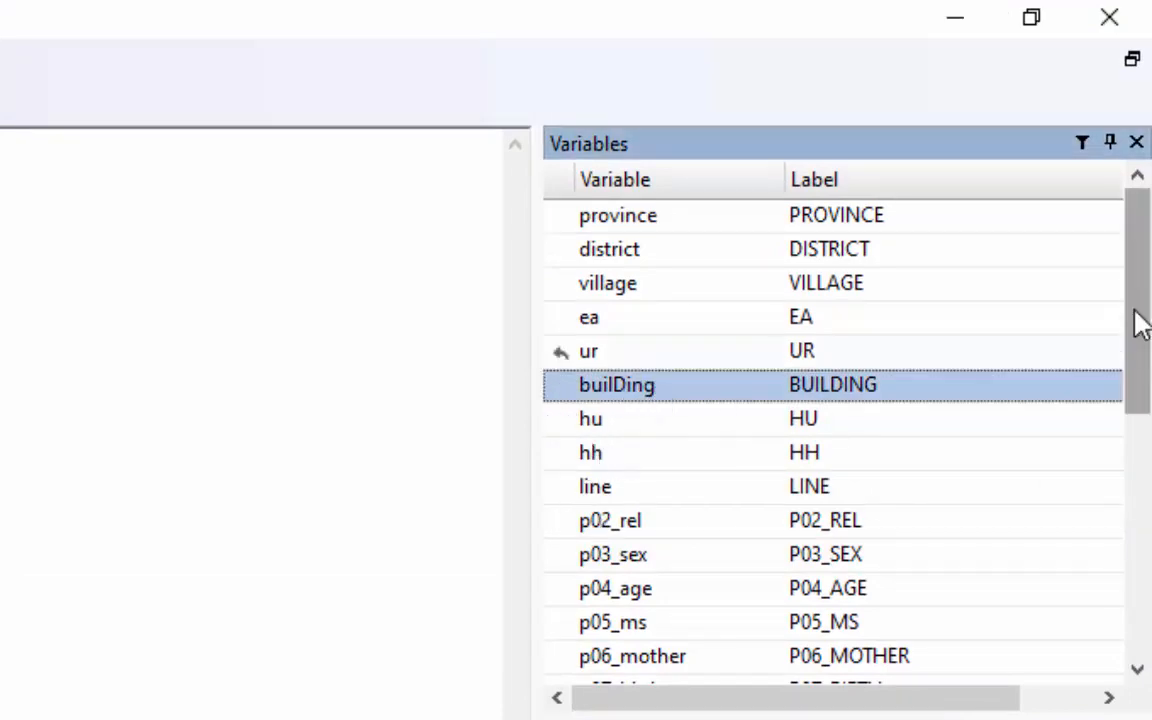
{"action": "left_click_drag", "start_coordinate": [1134, 321], "coordinate": [1134, 288]}
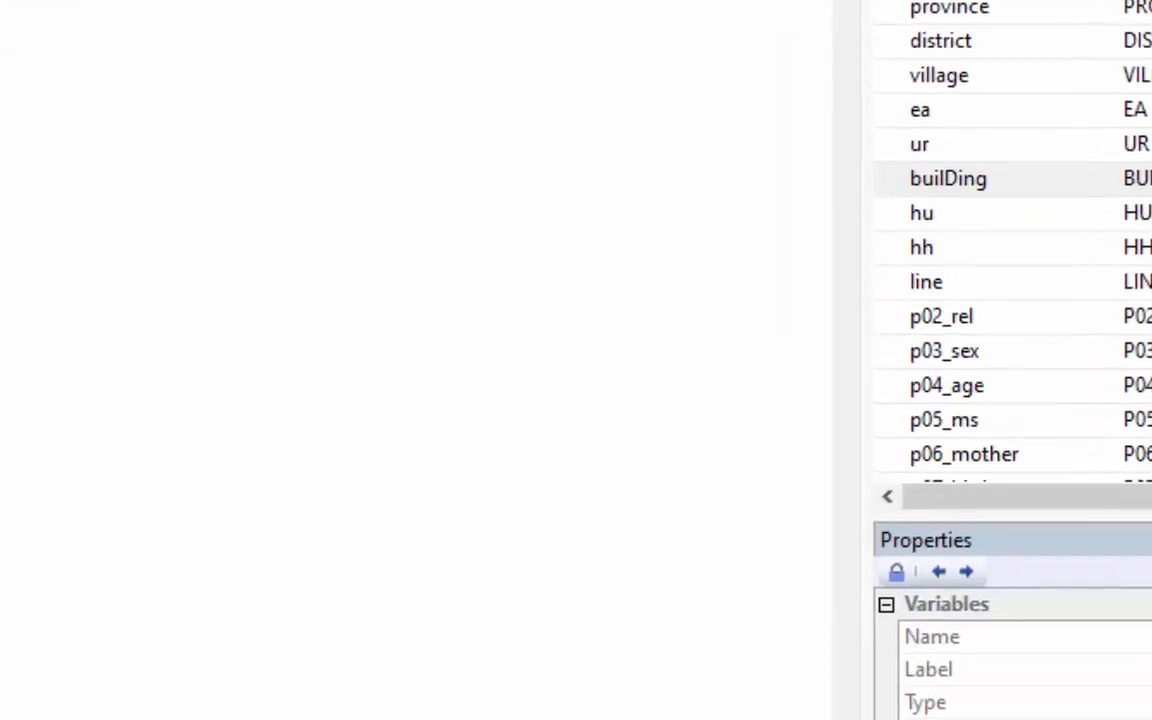
{"action": "type", "text": "varcase"}
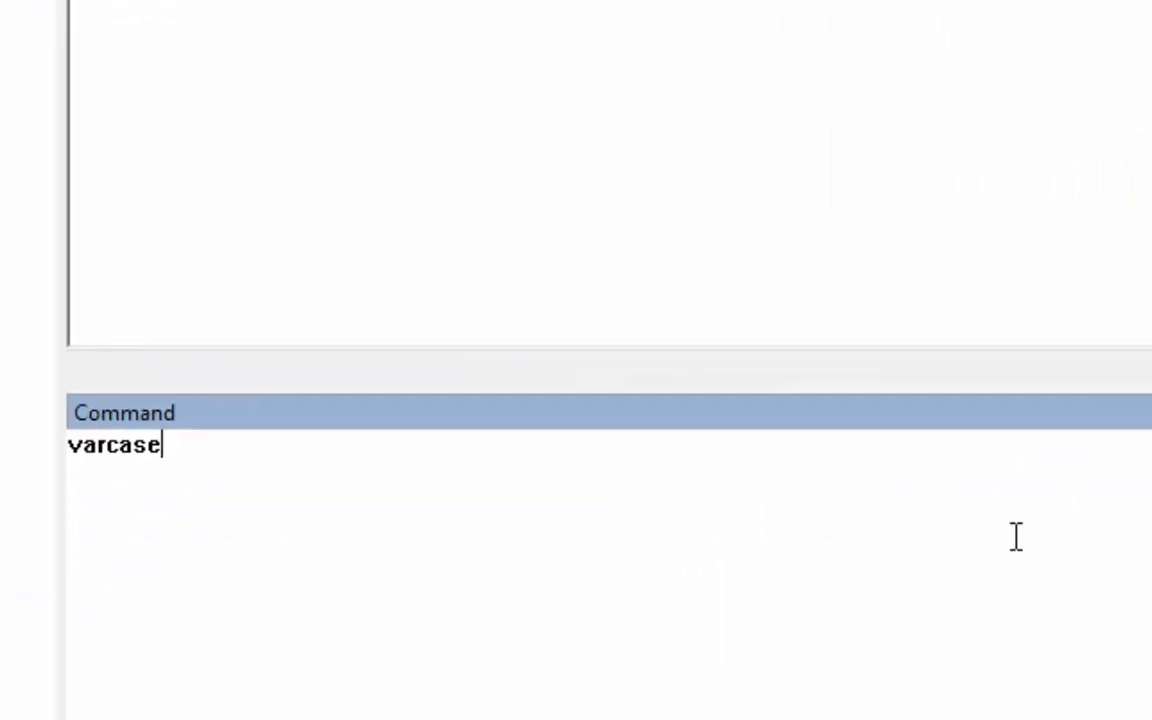
{"action": "key", "text": "Return"}
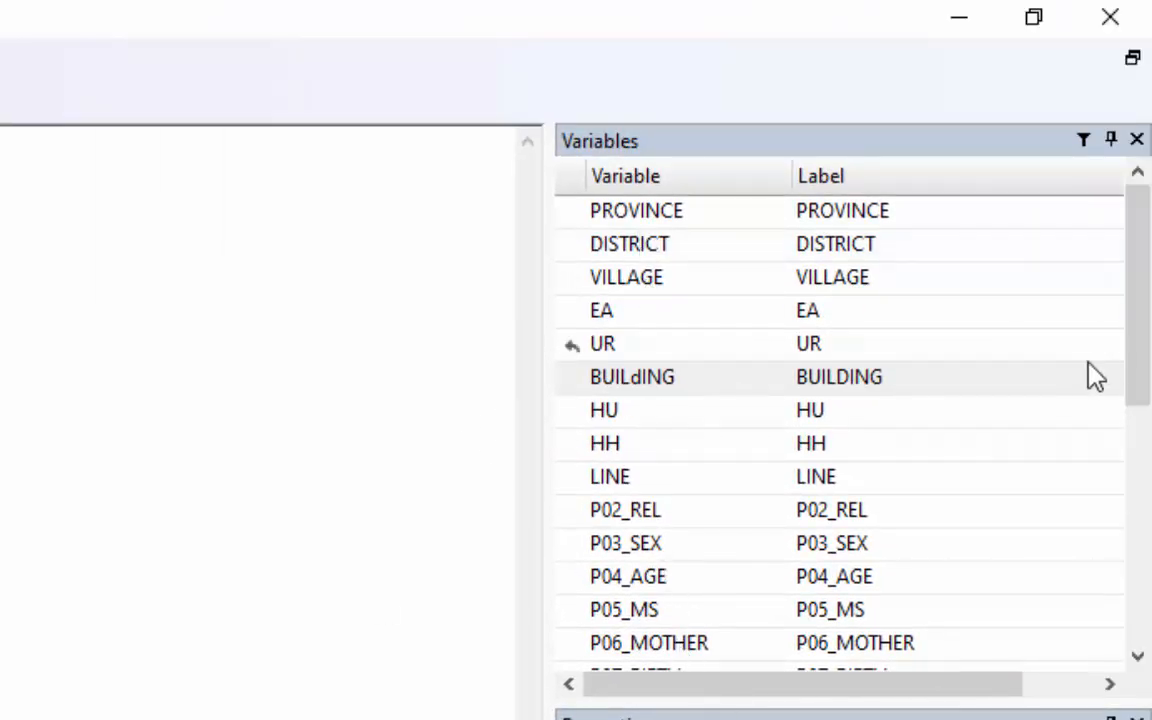
{"action": "mouse_move", "coordinate": [1134, 355]}
{"action": "left_mouse_down"}
{"action": "mouse_move", "coordinate": [1134, 594]}
{"action": "mouse_move", "coordinate": [1134, 355]}
{"action": "left_mouse_up"}
{"action": "left_click", "coordinate": [615, 385]}
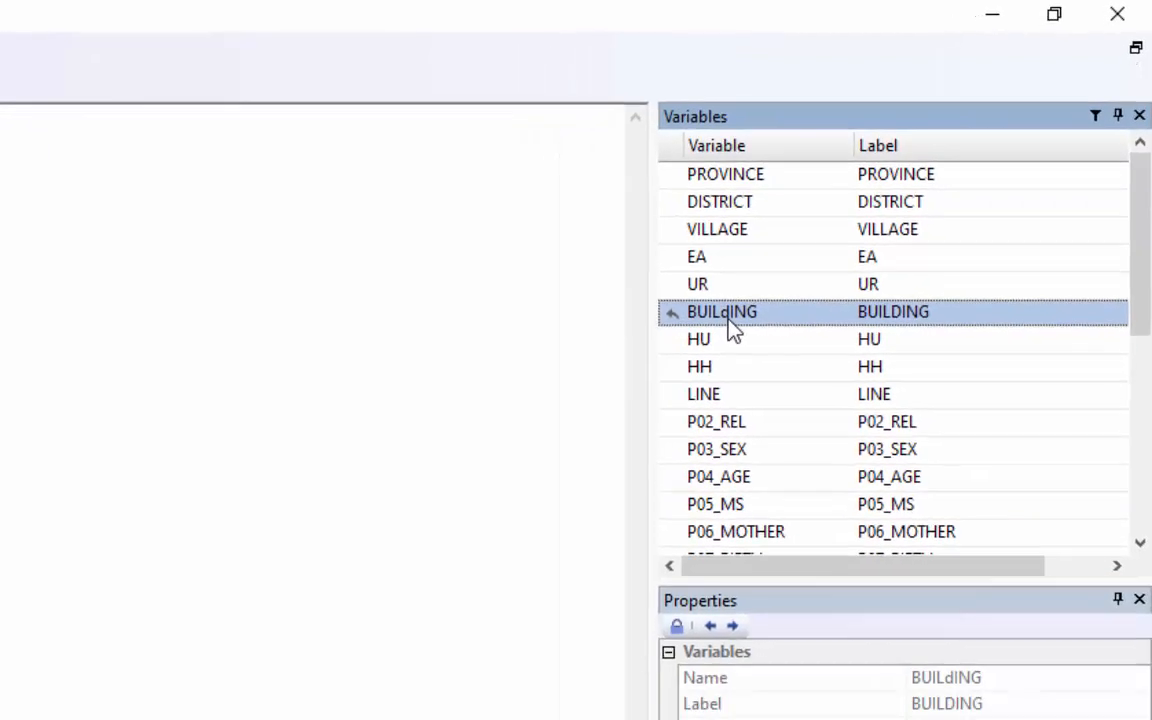
Step: Convert every variable name, including the mixed-case BUILdING, to lowercase with "rename*, lower"
{"action": "left_click", "coordinate": [386, 576]}
{"action": "type", "text": "rename*, "}
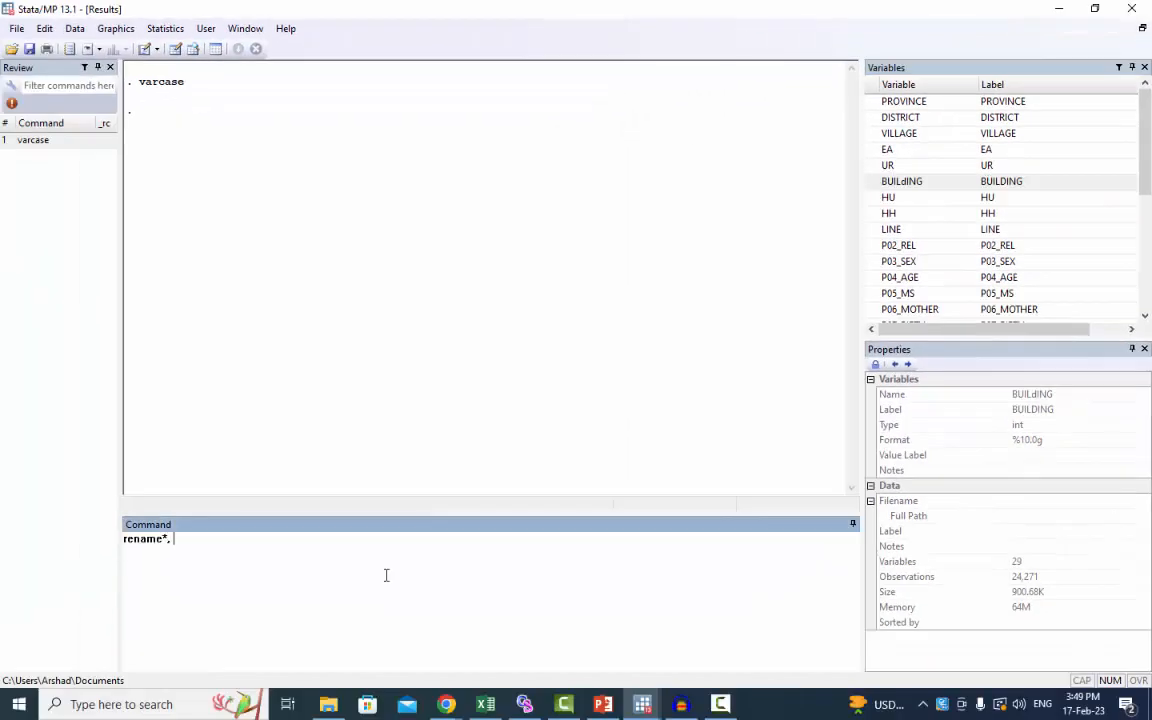
{"action": "type", "text": "lower"}
{"action": "key", "text": "Return"}
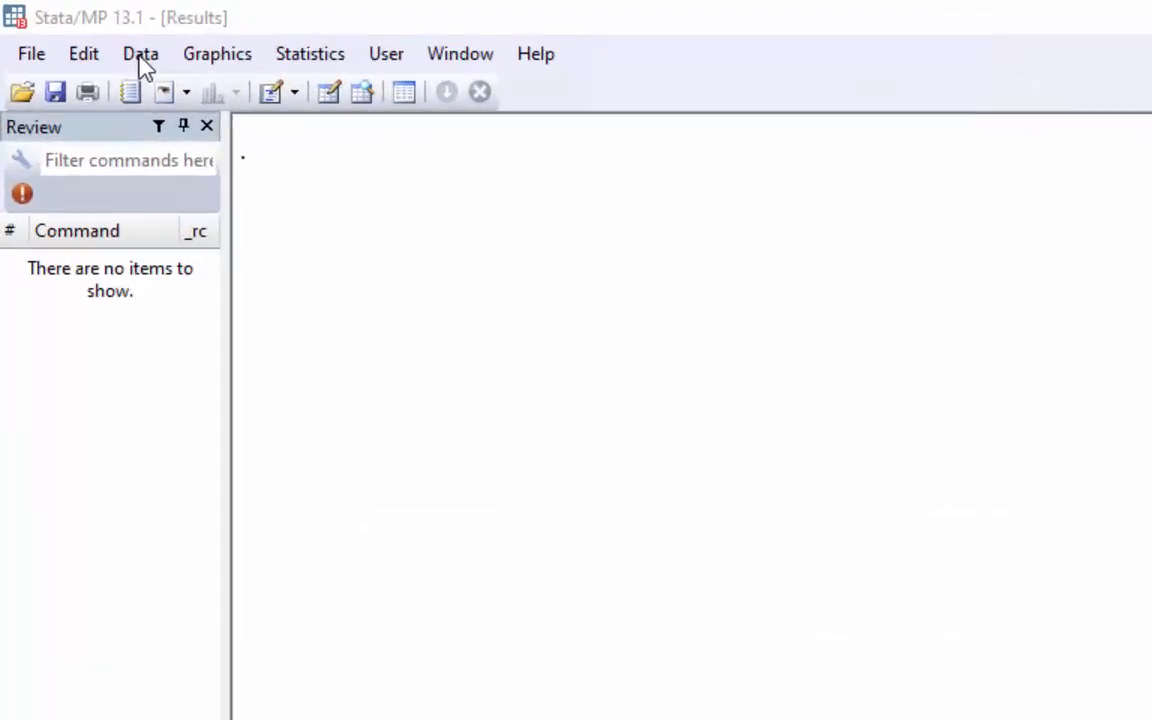
Step: Convert all variable names (*) to lowercase through the Rename groups of variables dialog, and review the variable list
{"action": "left_click", "coordinate": [141, 56]}
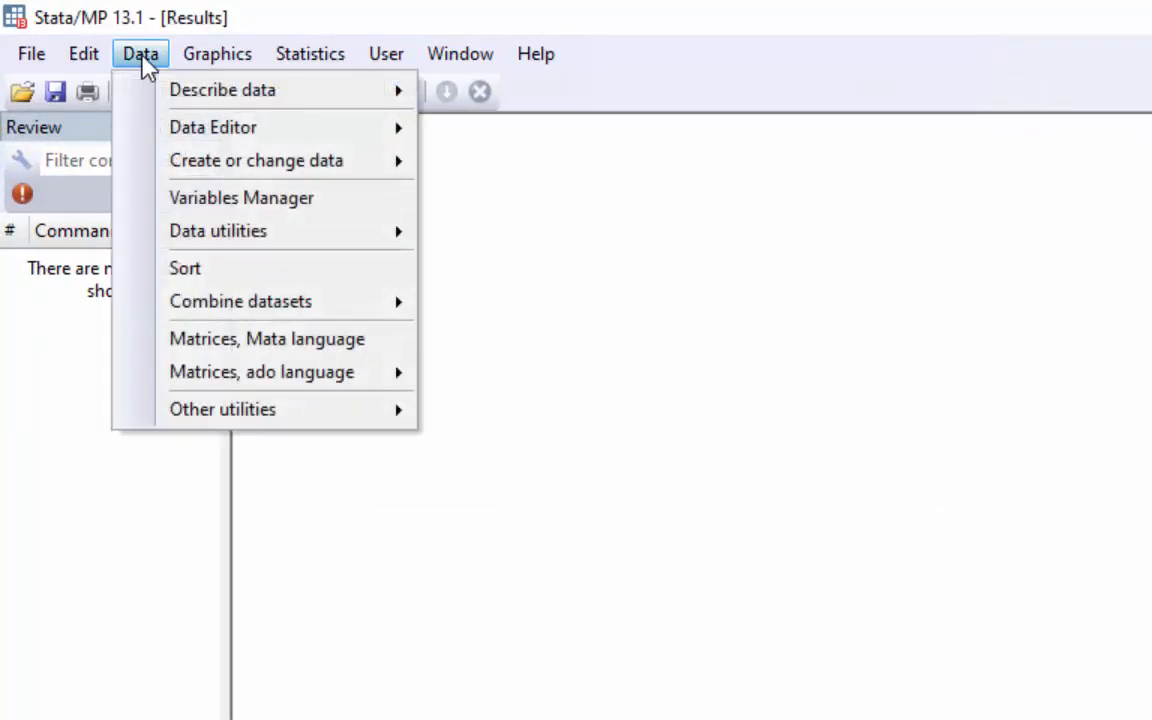
{"action": "mouse_move", "coordinate": [205, 238]}
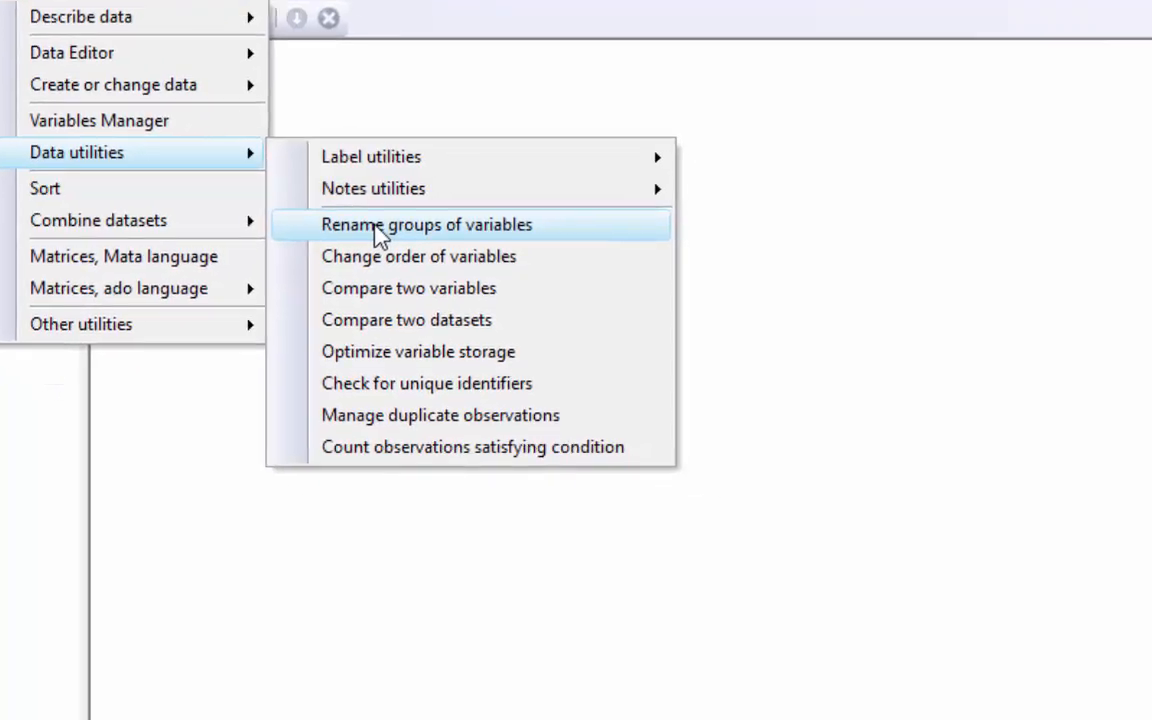
{"action": "left_click", "coordinate": [531, 313]}
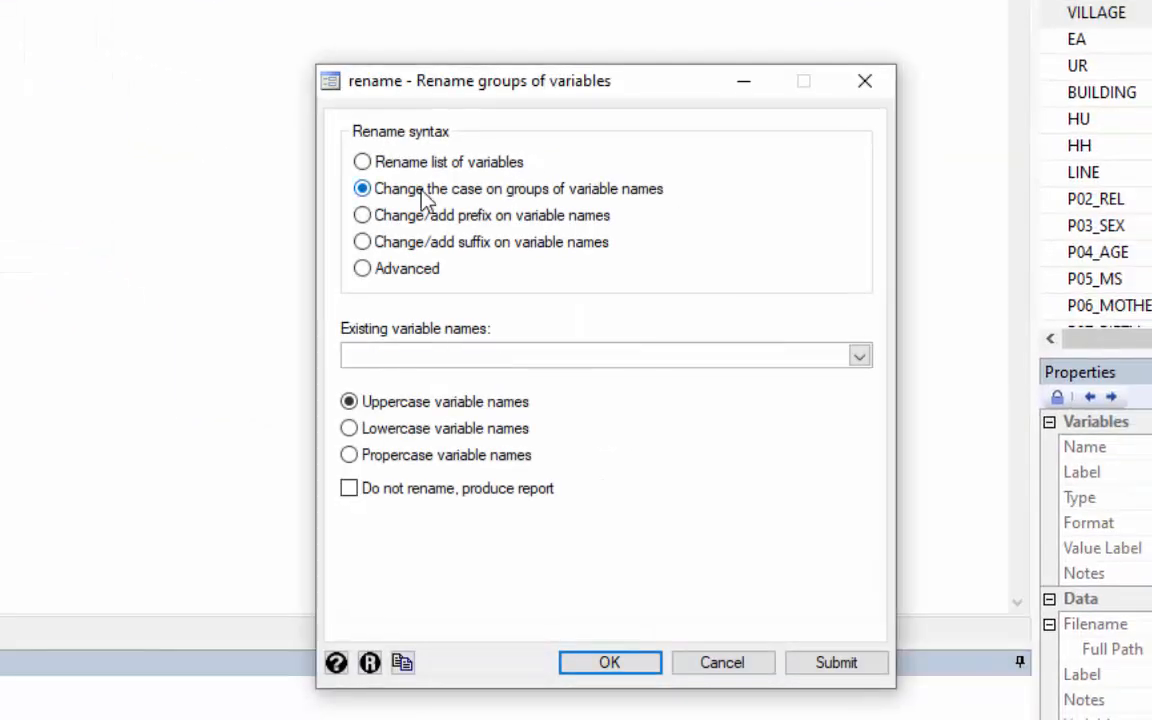
{"action": "left_click", "coordinate": [391, 360]}
{"action": "type", "text": "*"}
{"action": "left_click", "coordinate": [383, 438]}
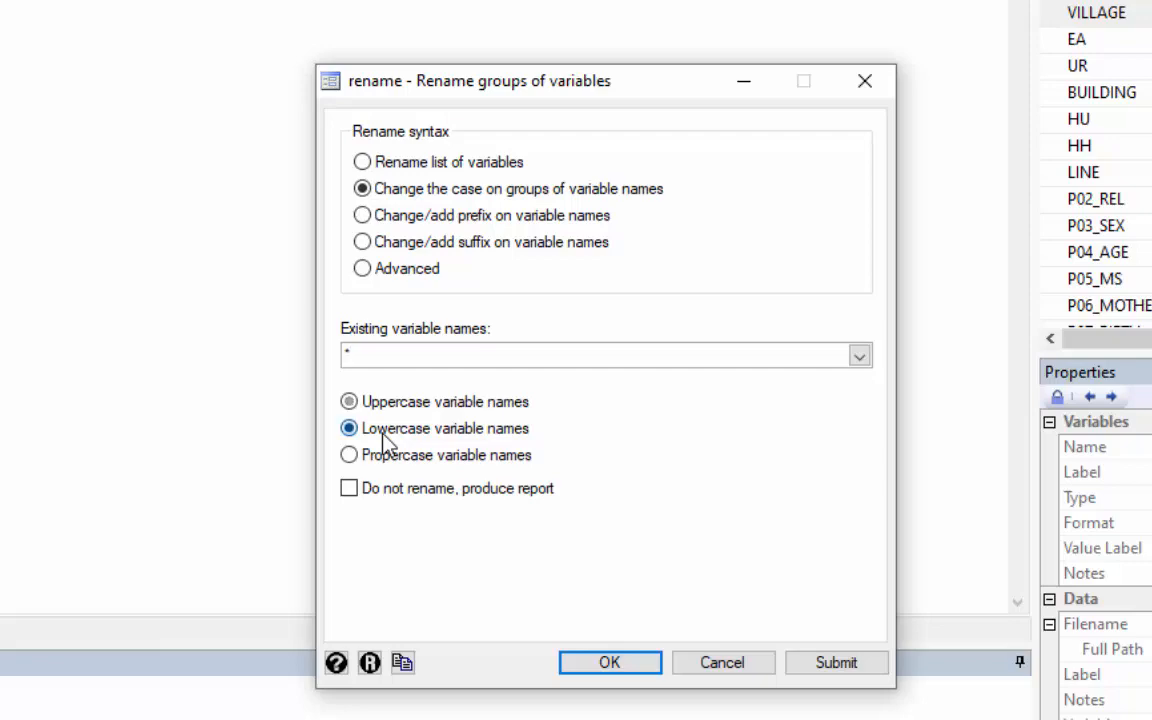
{"action": "left_click", "coordinate": [601, 670]}
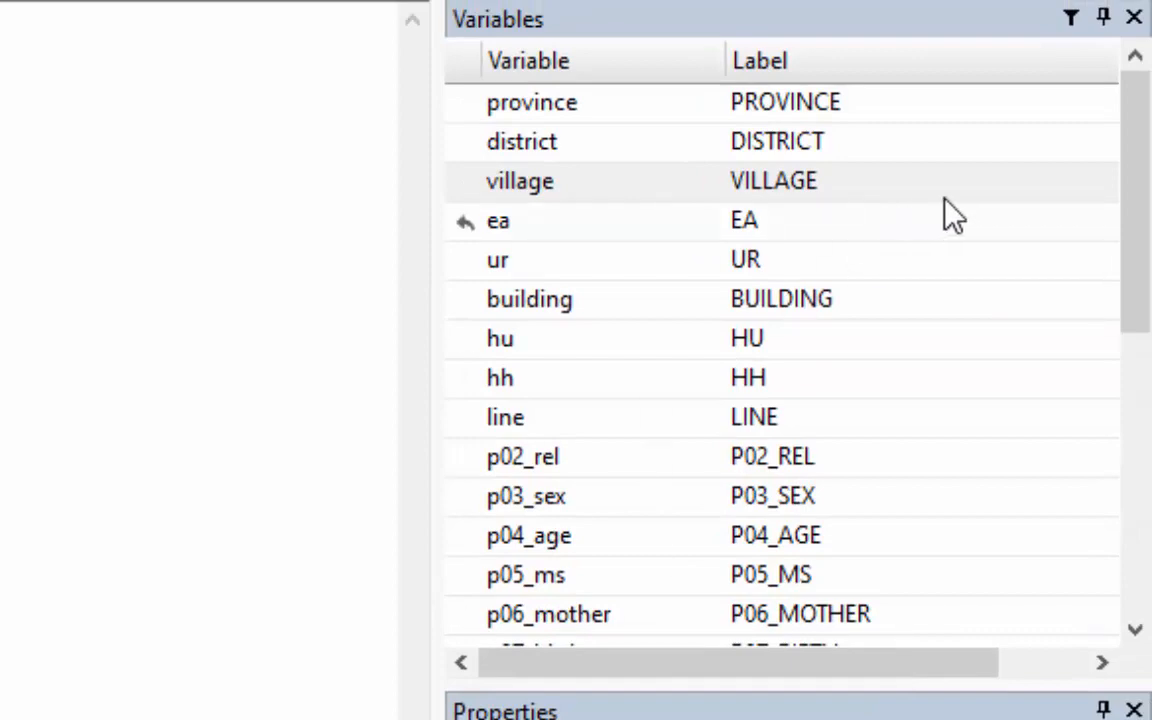
{"action": "left_click_drag", "start_coordinate": [1139, 162], "coordinate": [851, 57]}
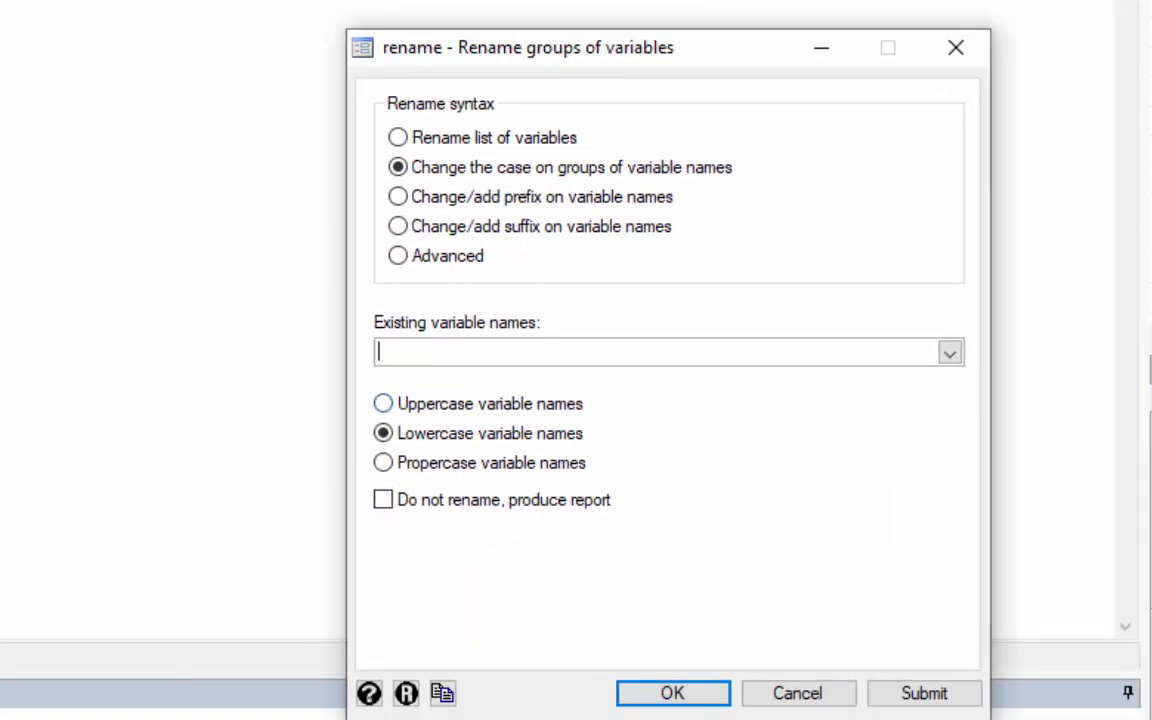
Step: Convert only the variables province, village, building and p02_rel to uppercase through the Rename groups of variables dialog
{"action": "left_click", "coordinate": [949, 354]}
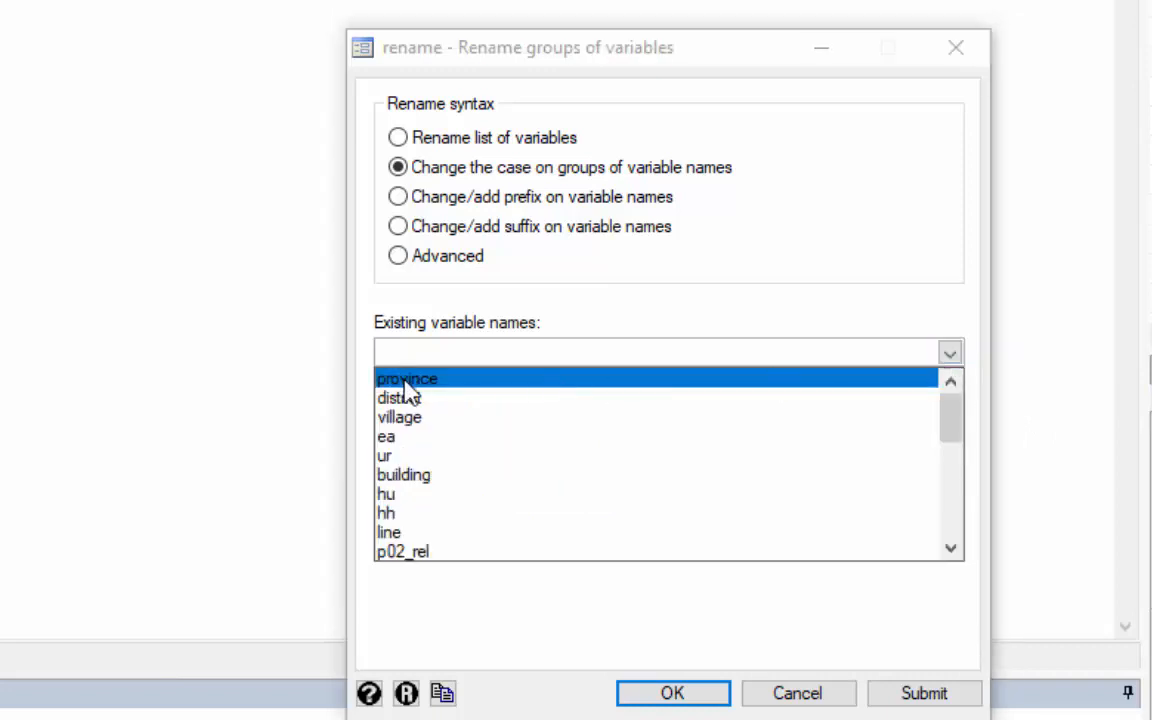
{"action": "left_click", "coordinate": [408, 385]}
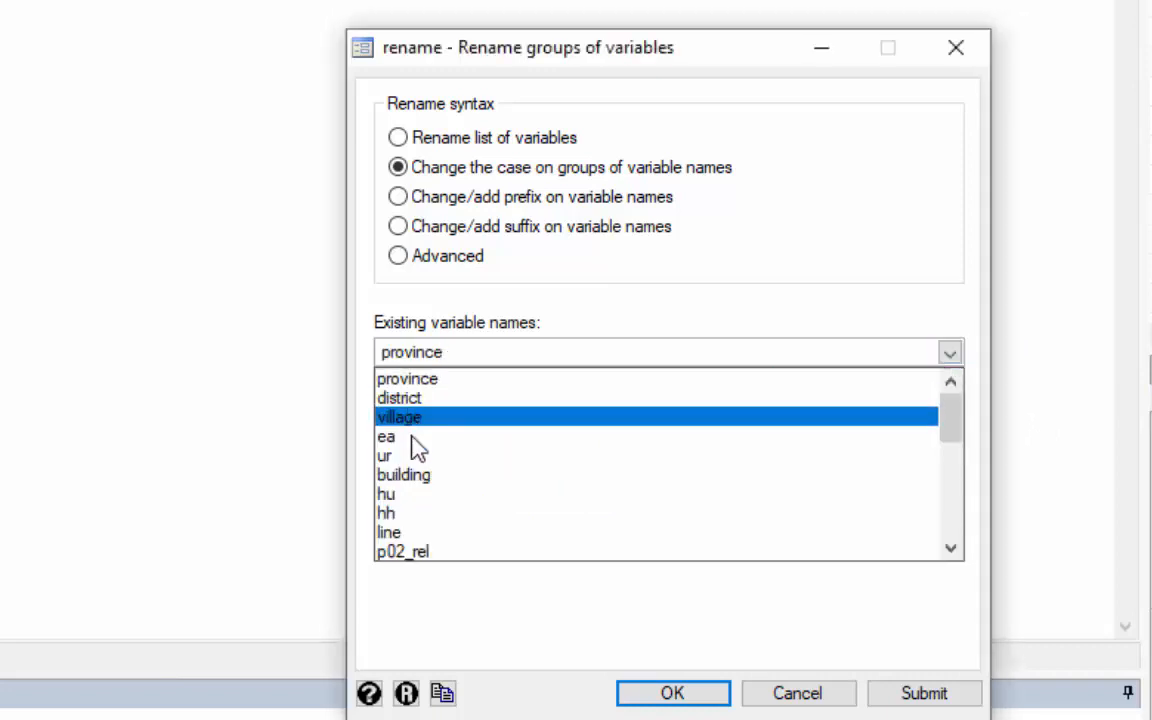
{"action": "left_click", "coordinate": [408, 420]}
{"action": "left_click", "coordinate": [410, 476]}
{"action": "left_click", "coordinate": [437, 553]}
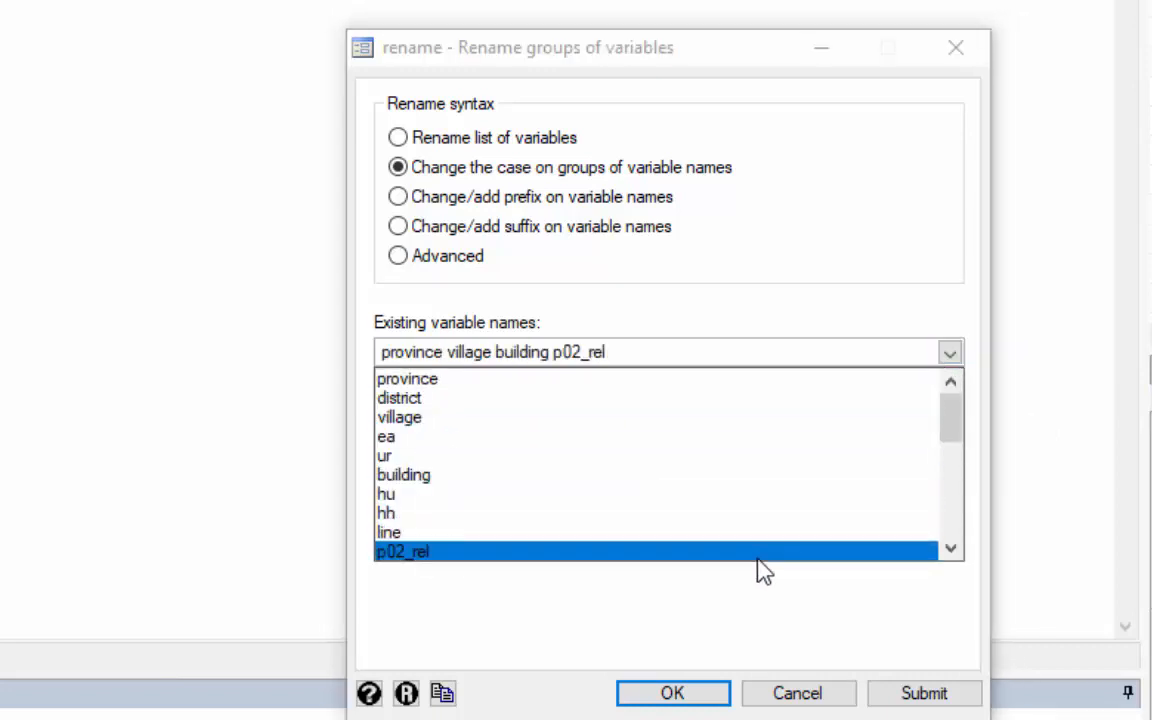
{"action": "left_click", "coordinate": [700, 693]}
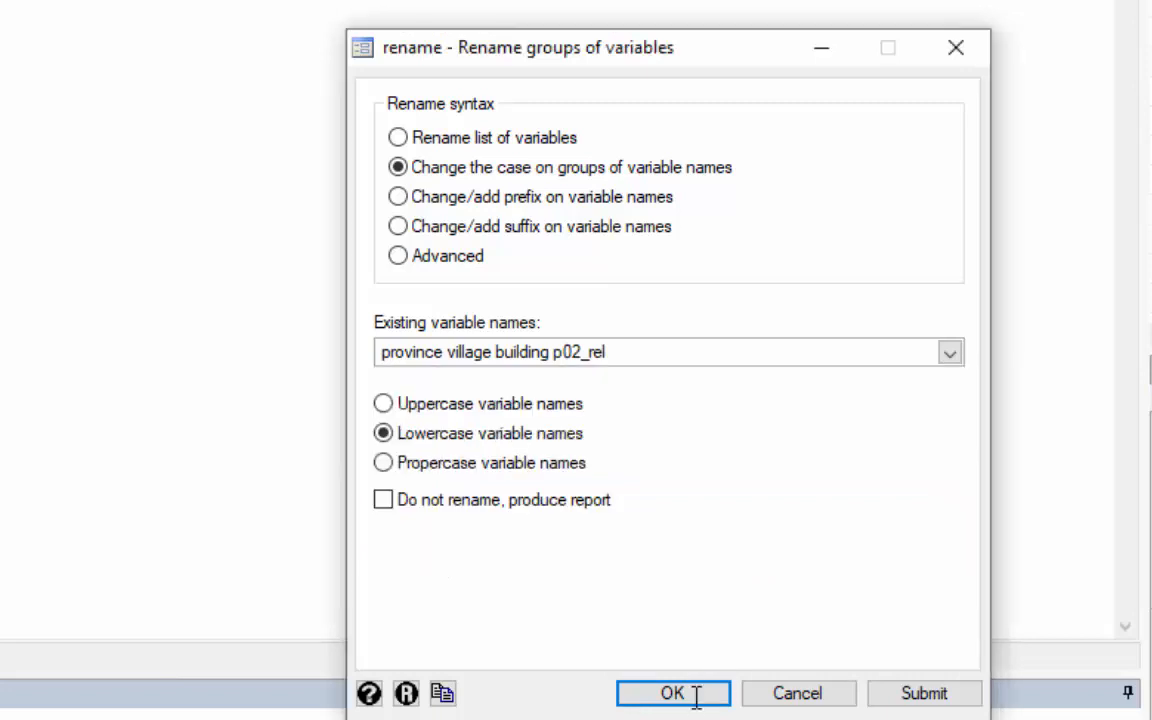
{"action": "left_click", "coordinate": [470, 405]}
{"action": "left_click", "coordinate": [689, 694]}
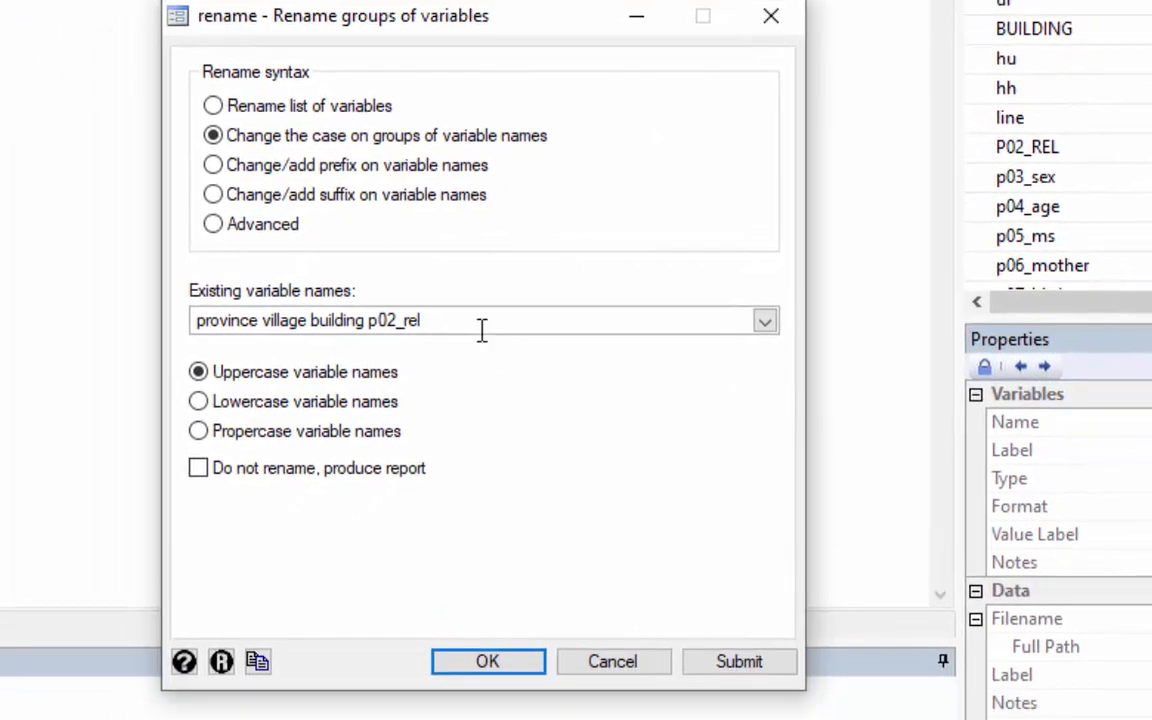
Step: Replace the listed names in the rename dialog with the range PROVINCE-p20_born12 and convert those variables to propercase
{"action": "left_click_drag", "start_coordinate": [462, 318], "coordinate": [289, 300]}
{"action": "key", "text": "ctrl+a"}
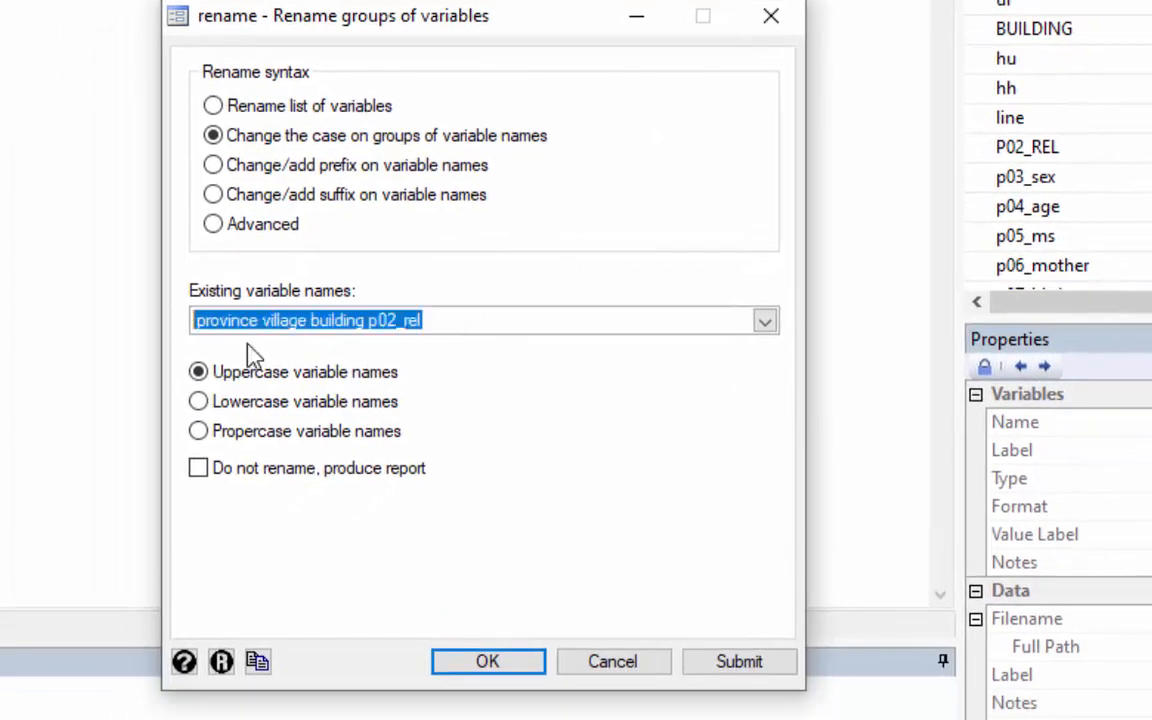
{"action": "key", "text": "BackSpace"}
{"action": "left_click", "coordinate": [764, 320]}
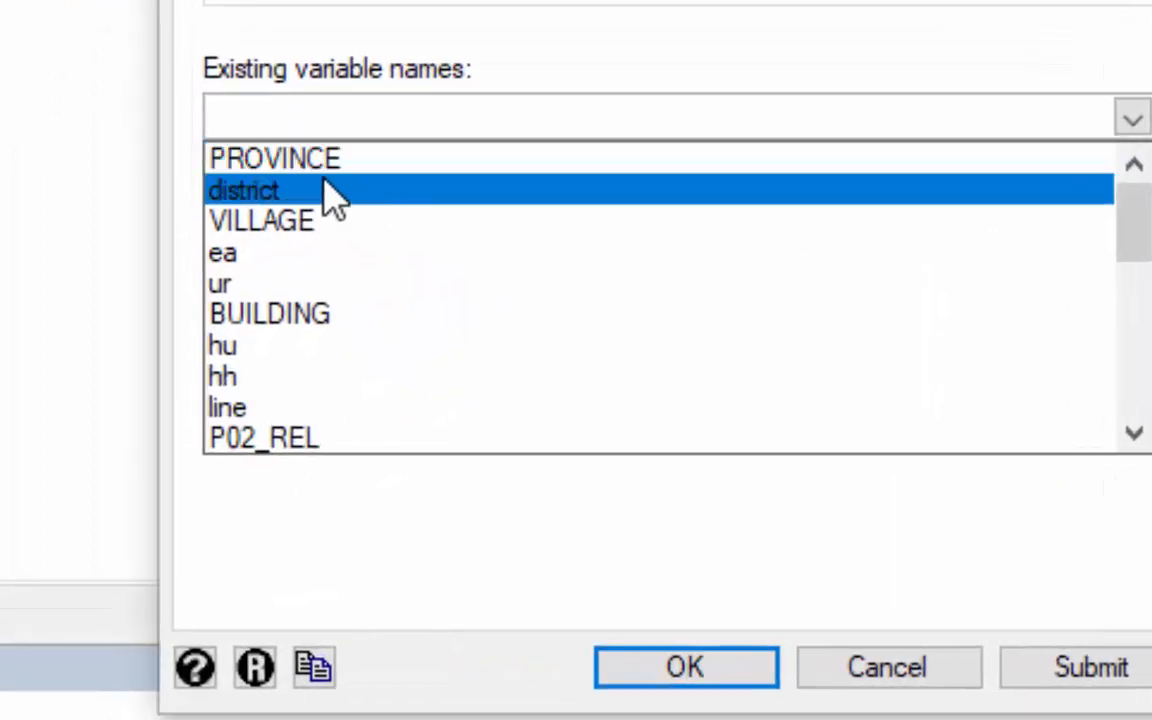
{"action": "left_click", "coordinate": [313, 175]}
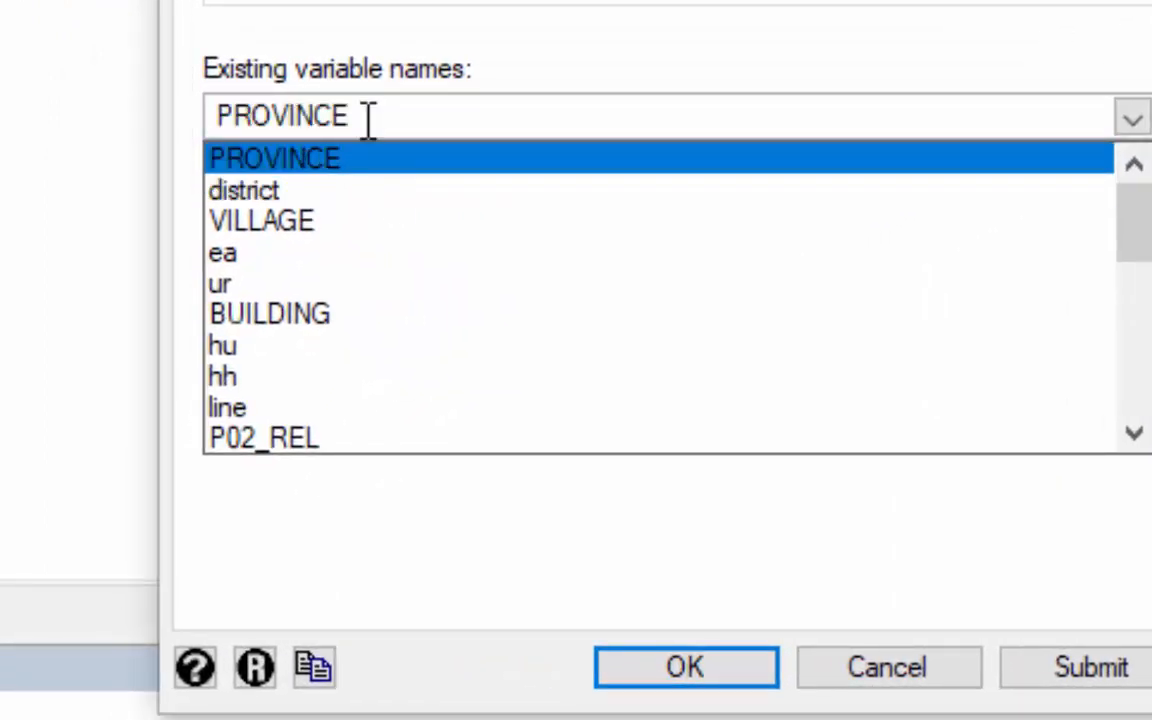
{"action": "type", "text": "-"}
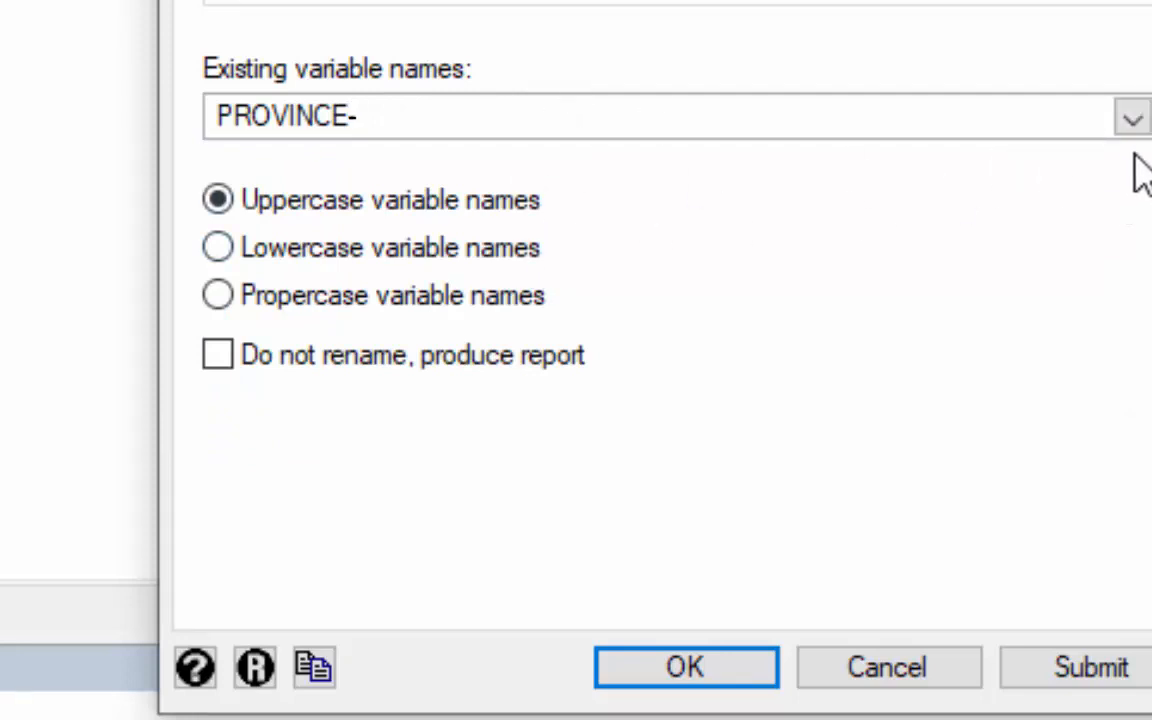
{"action": "left_click", "coordinate": [1132, 118]}
{"action": "left_click_drag", "start_coordinate": [1138, 248], "coordinate": [1124, 442]}
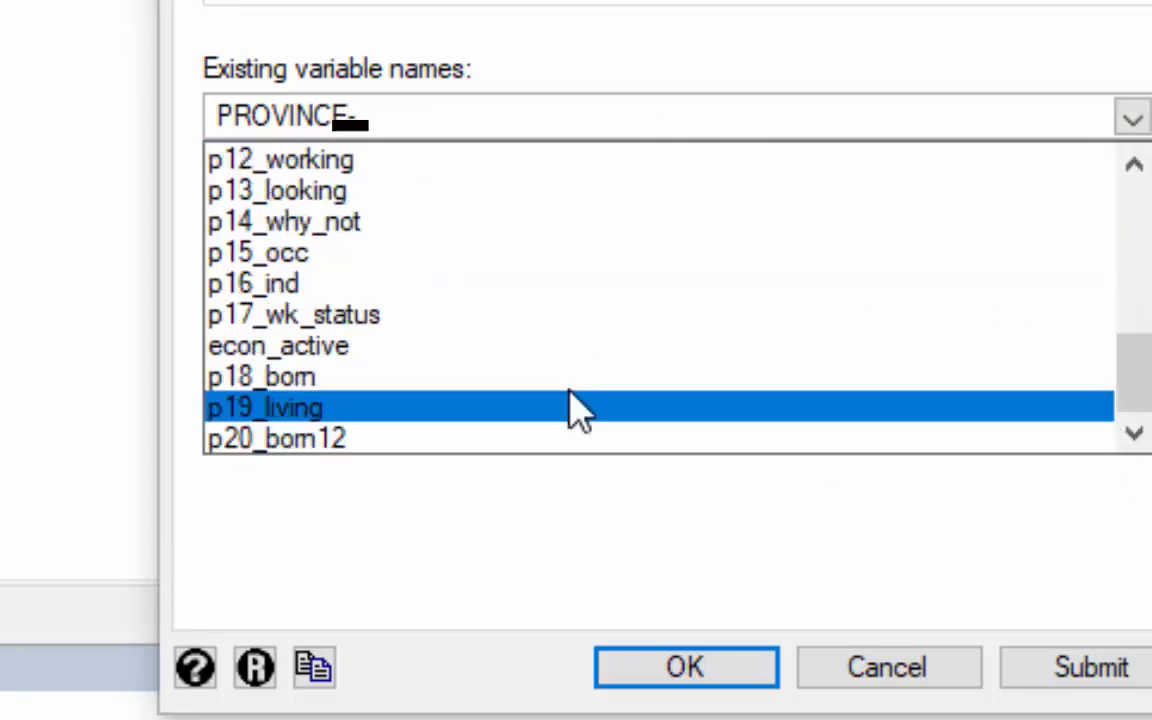
{"action": "left_click", "coordinate": [485, 440]}
{"action": "left_click", "coordinate": [708, 117]}
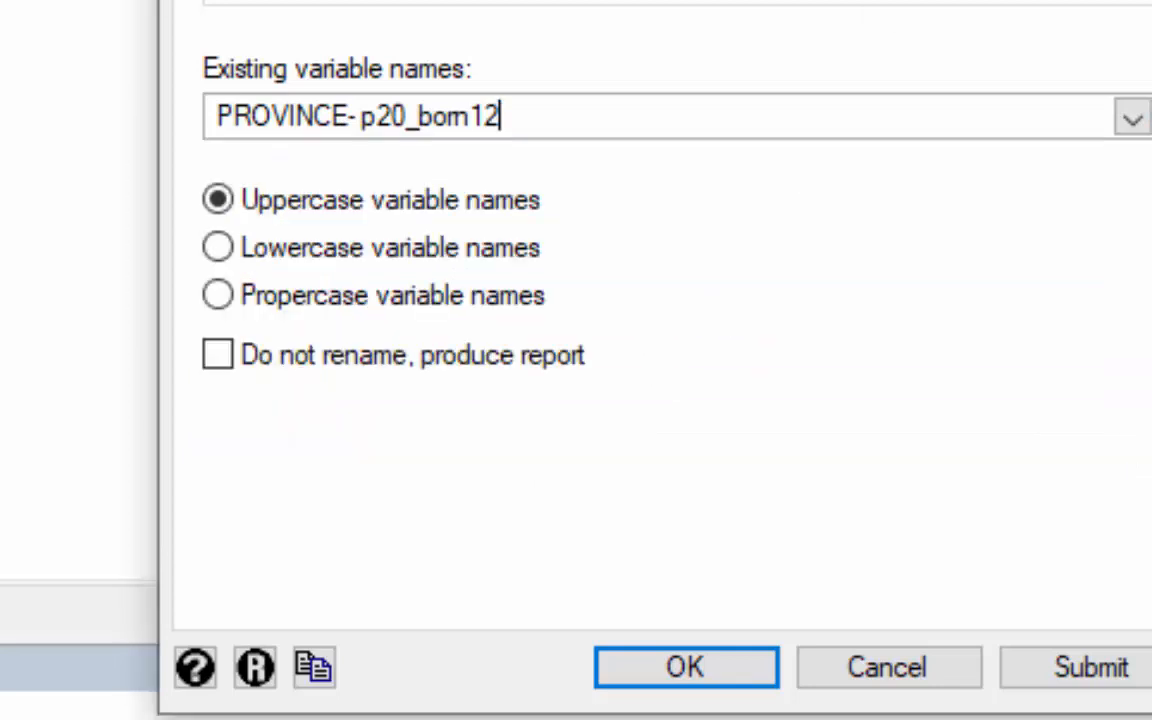
{"action": "left_click", "coordinate": [377, 312]}
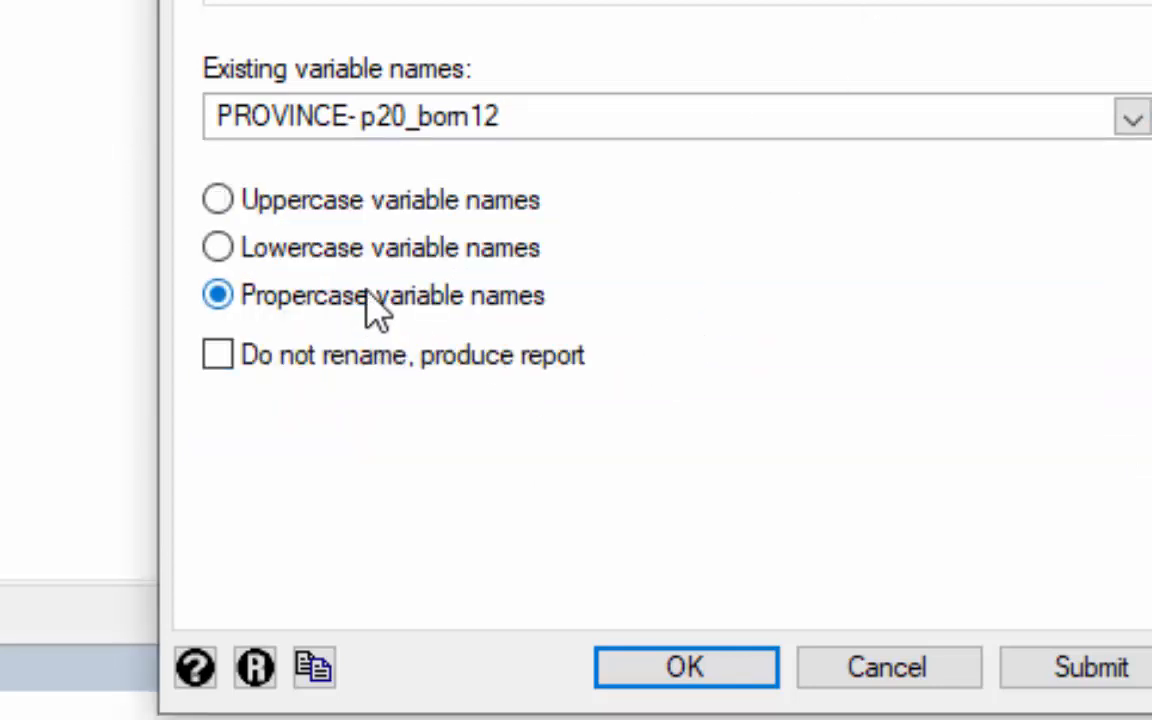
{"action": "left_click", "coordinate": [687, 667]}
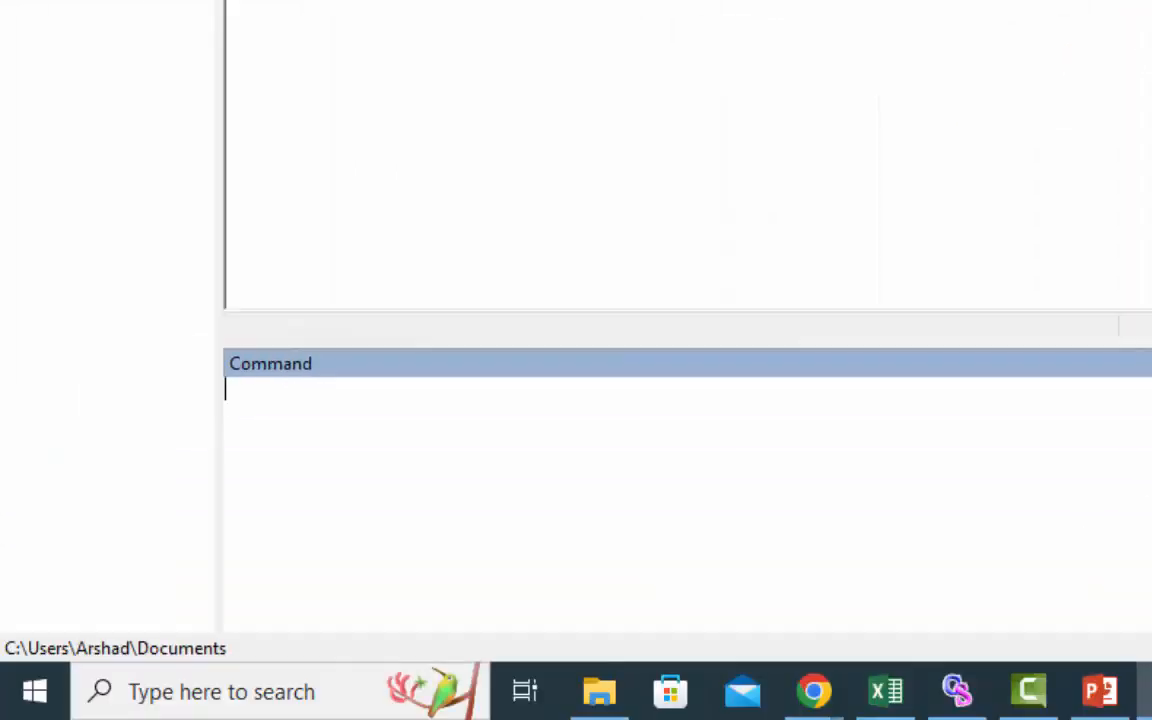
Step: Run "rename Province - P20_Born12 , lower" as a command and review the renamed variables from the start of the list
{"action": "type", "text": "rename , properProvince -"}
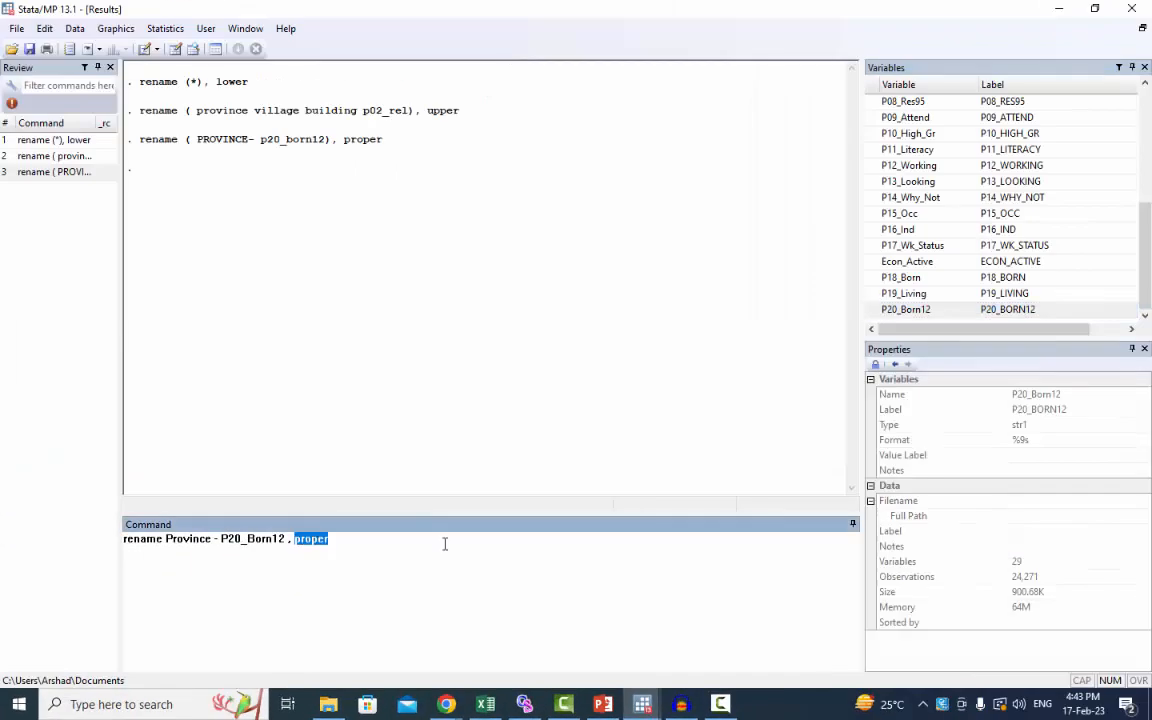
{"action": "key", "text": "Return"}
{"action": "scroll", "coordinate": [1000, 200], "scroll_direction": "up", "scroll_amount": 6}
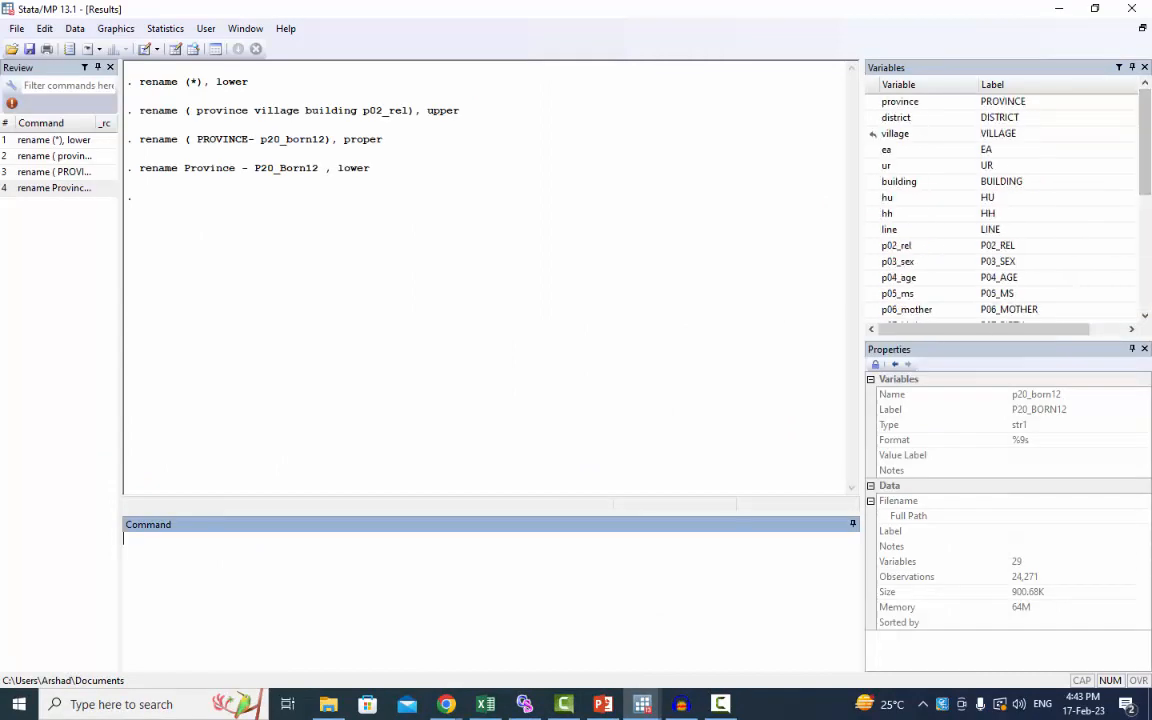